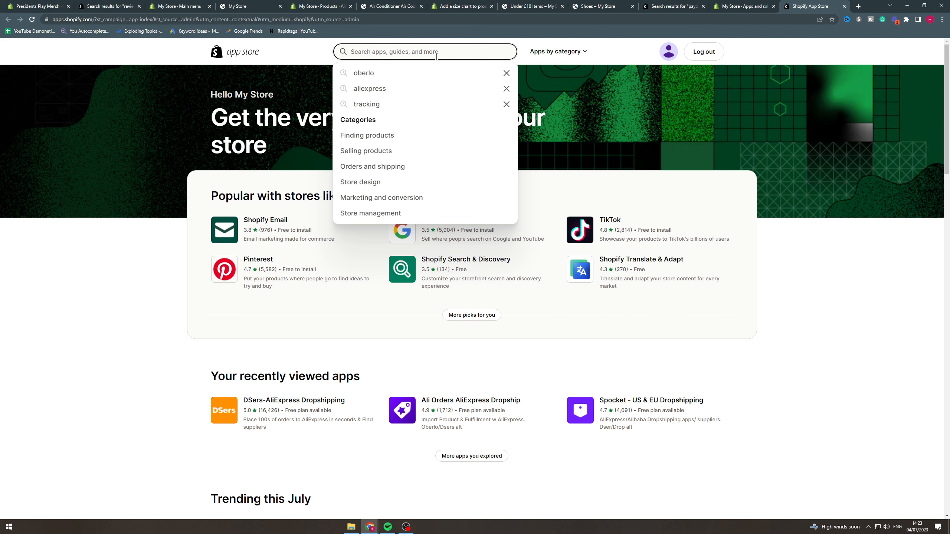
- Search the Shopify App Store for "currency converter"
{"action": "type", "text": "currency"}
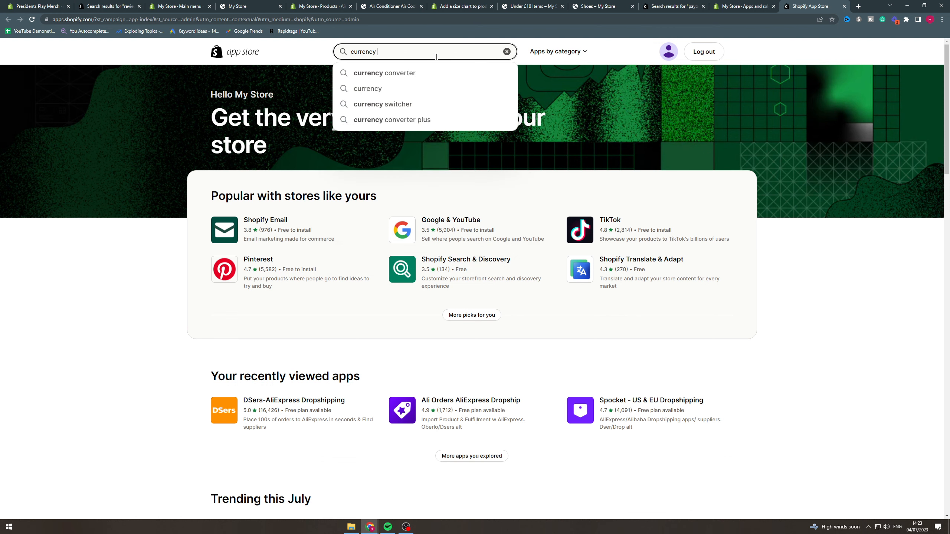
{"action": "key", "text": "Down"}
{"action": "key", "text": "Return"}
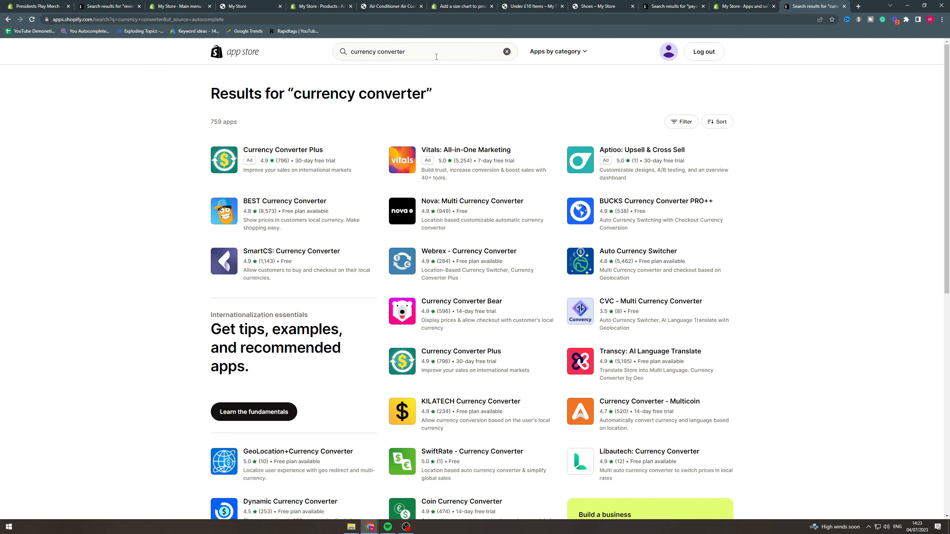
- Open the BEST Currency Converter listing from the search results in a separate browser tab and switch to it
{"action": "right_click", "coordinate": [295, 207]}
{"action": "left_click", "coordinate": [315, 209]}
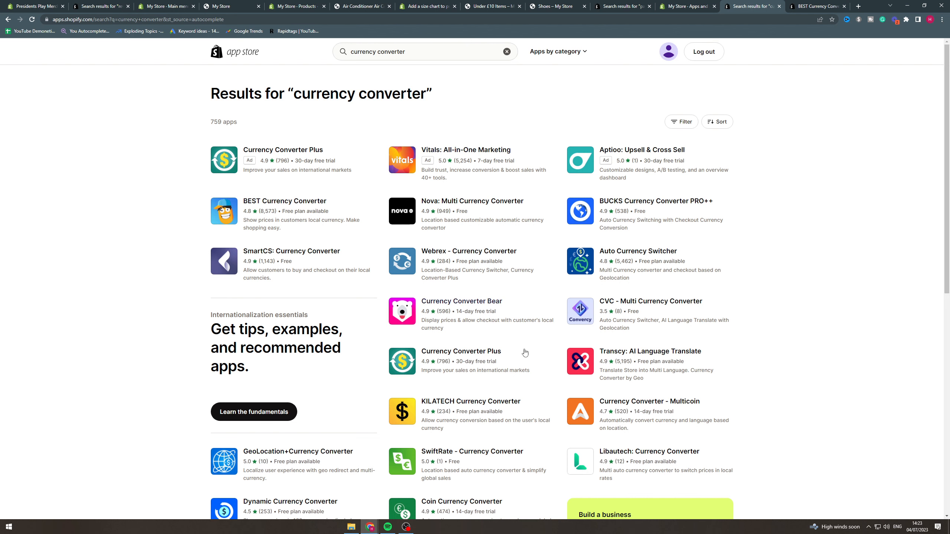
{"action": "scroll", "coordinate": [449, 180], "scroll_direction": "down", "scroll_amount": 2}
{"action": "scroll", "coordinate": [393, 206], "scroll_direction": "up", "scroll_amount": 2}
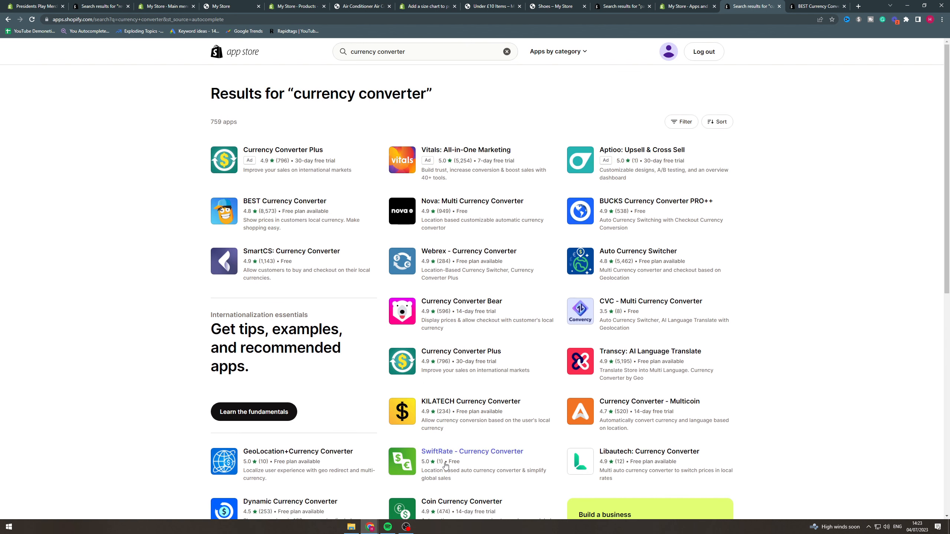
{"action": "scroll", "coordinate": [493, 403], "scroll_direction": "down", "scroll_amount": 5}
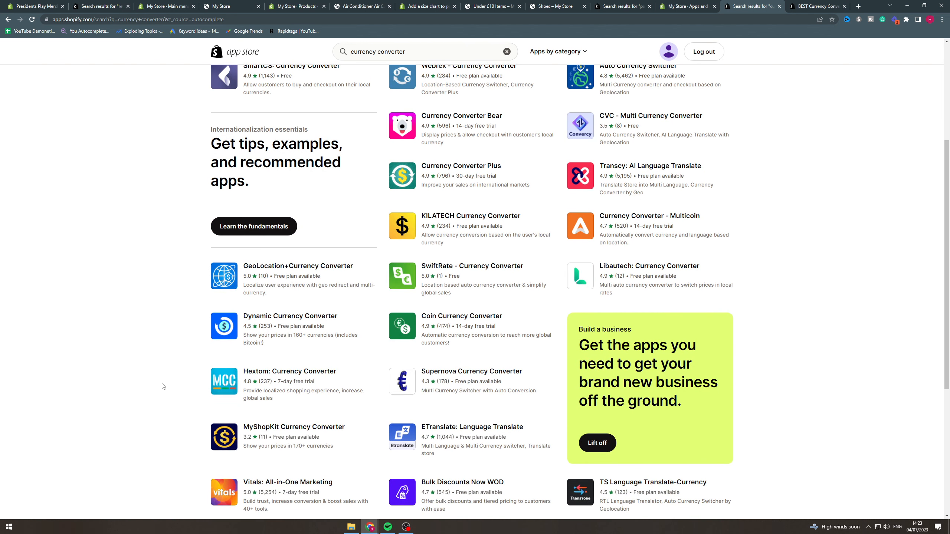
{"action": "scroll", "coordinate": [153, 384], "scroll_direction": "down", "scroll_amount": 1}
{"action": "middle_click", "coordinate": [152, 383]}
{"action": "scroll", "coordinate": [158, 337], "scroll_direction": "up", "scroll_amount": 6}
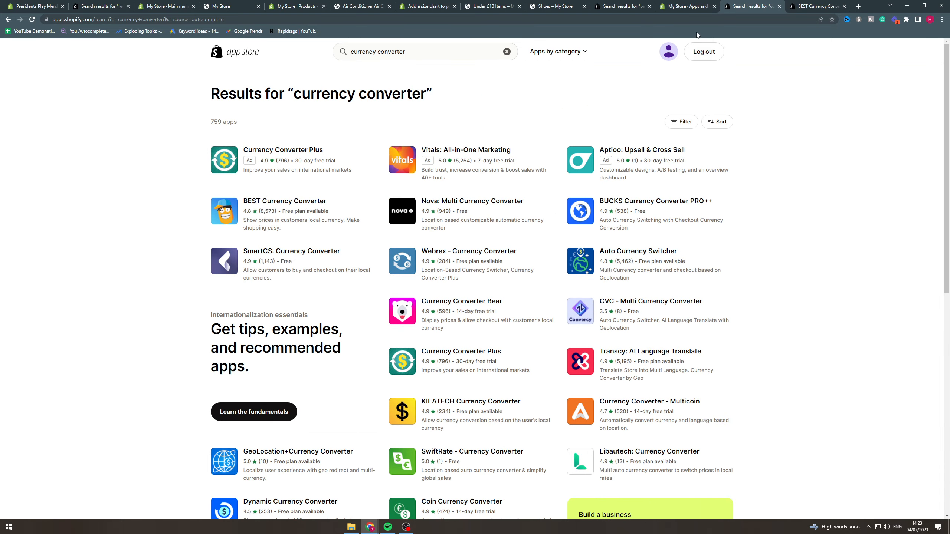
{"action": "left_click", "coordinate": [811, 6]}
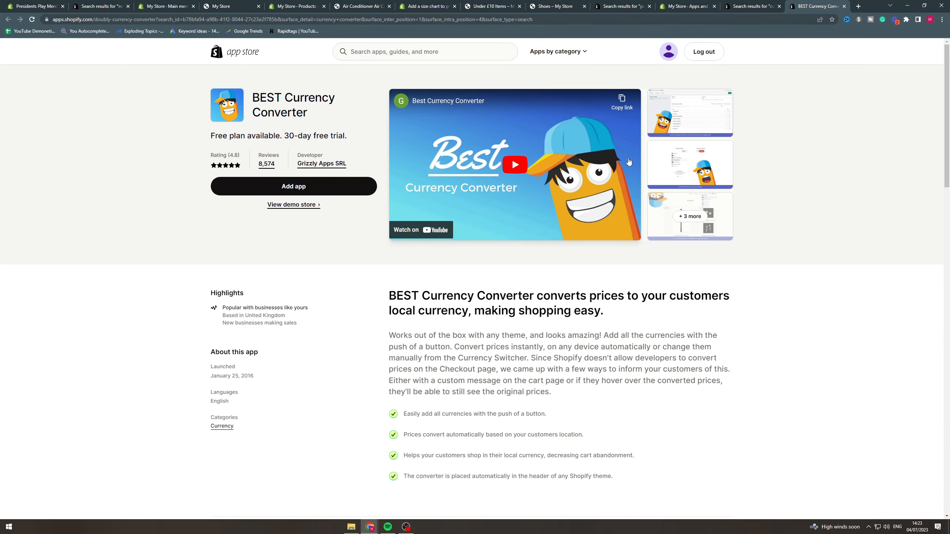
- Add the BEST Currency Converter app to My Store and approve its installation
{"action": "left_click", "coordinate": [705, 110]}
{"action": "key", "text": "Escape"}
{"action": "left_click", "coordinate": [320, 187]}
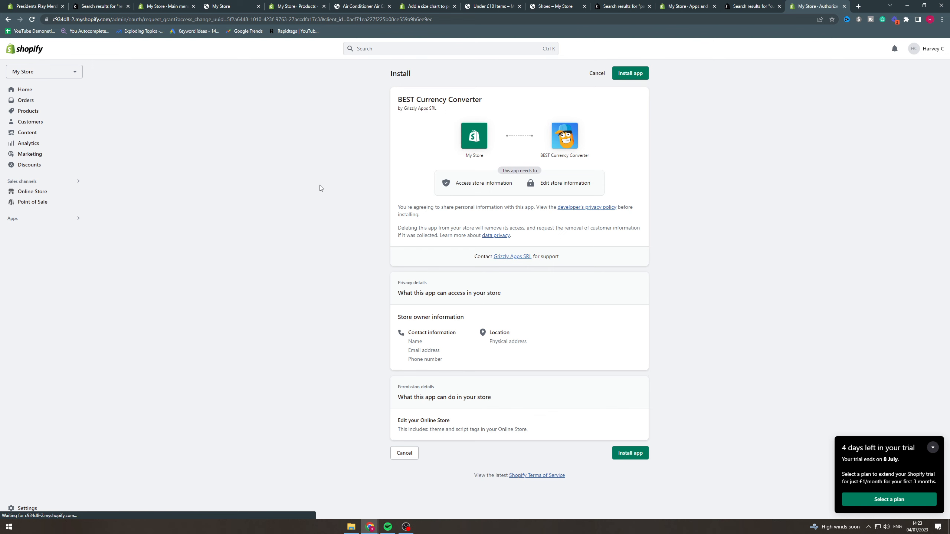
{"action": "left_click", "coordinate": [624, 75]}
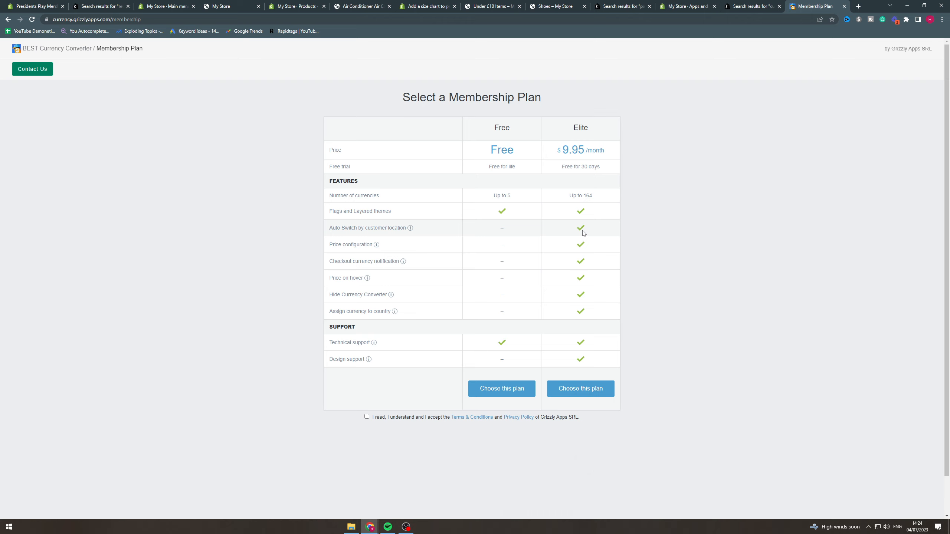
- Accept the Grizzly Apps terms and privacy policy and choose the Free membership plan
{"action": "mouse_move", "coordinate": [410, 229]}
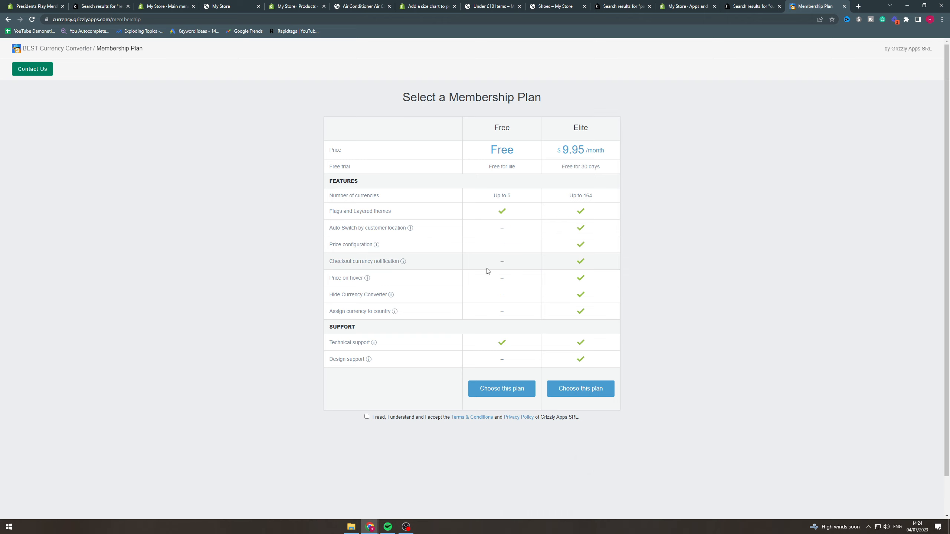
{"action": "mouse_move", "coordinate": [368, 281]}
{"action": "left_click", "coordinate": [366, 417]}
{"action": "left_click", "coordinate": [516, 390]}
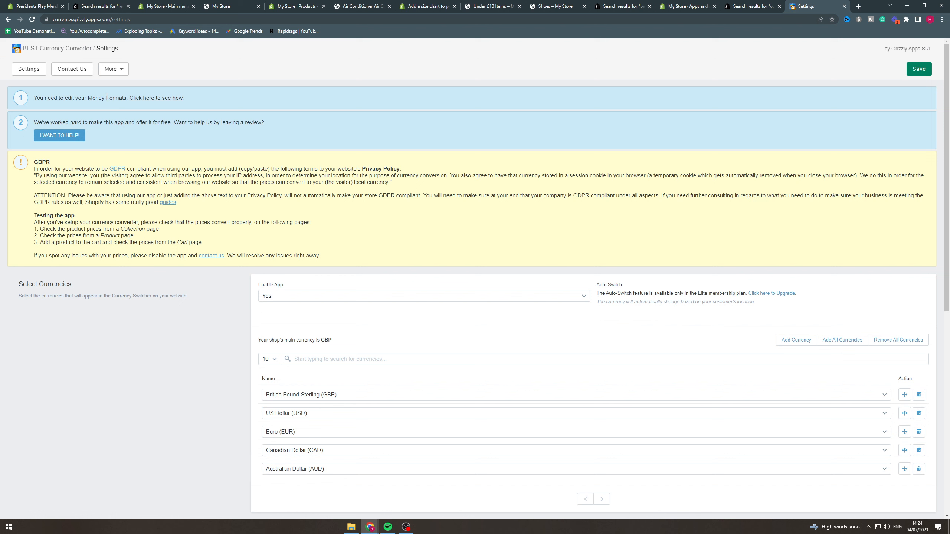
- Open the app's instructions for editing the store's money formats and read through the required steps
{"action": "left_click", "coordinate": [153, 100]}
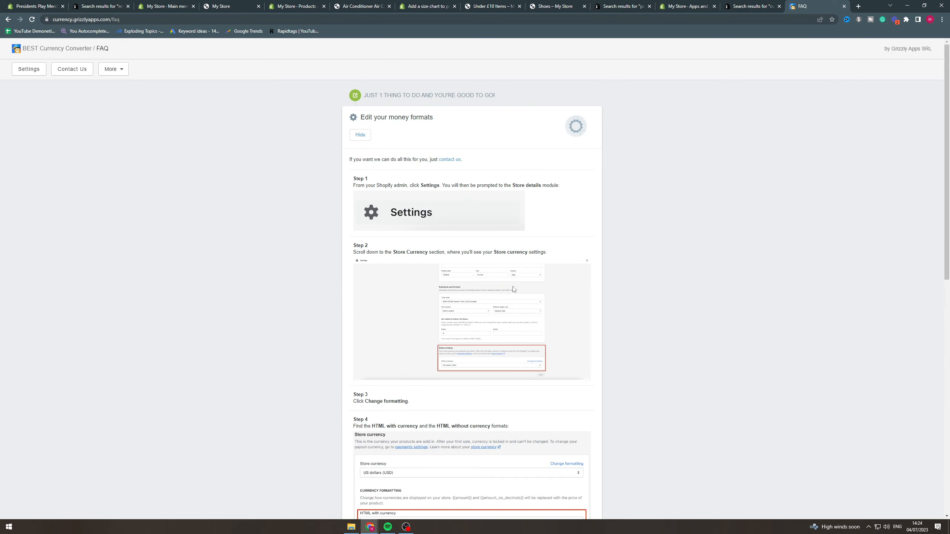
{"action": "scroll", "coordinate": [512, 292], "scroll_direction": "down", "scroll_amount": 4}
{"action": "scroll", "coordinate": [506, 306], "scroll_direction": "down", "scroll_amount": 5}
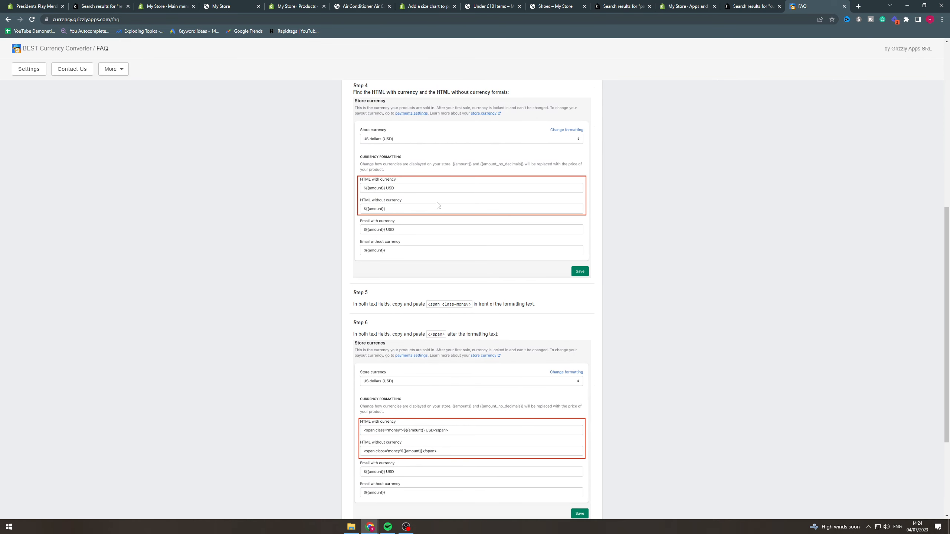
{"action": "scroll", "coordinate": [421, 196], "scroll_direction": "down", "scroll_amount": 3}
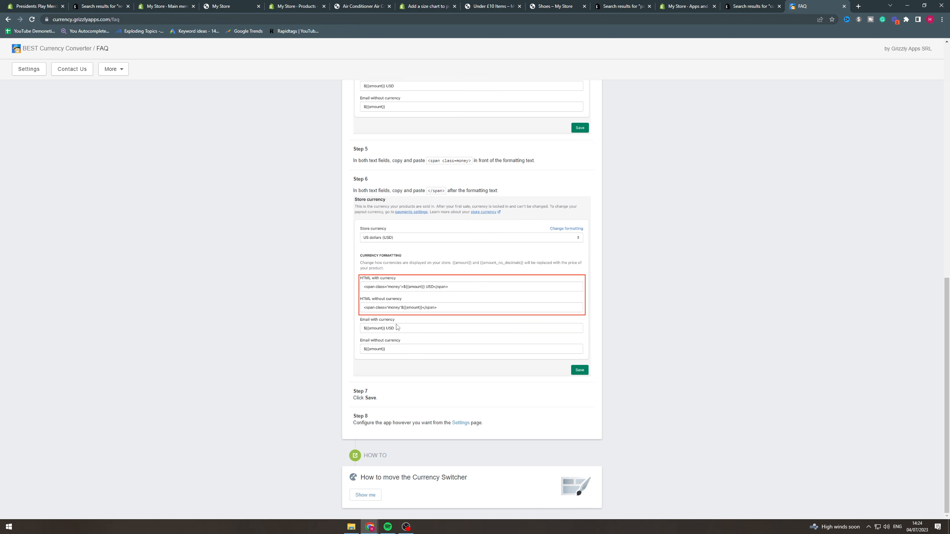
{"action": "scroll", "coordinate": [397, 328], "scroll_direction": "up", "scroll_amount": 3}
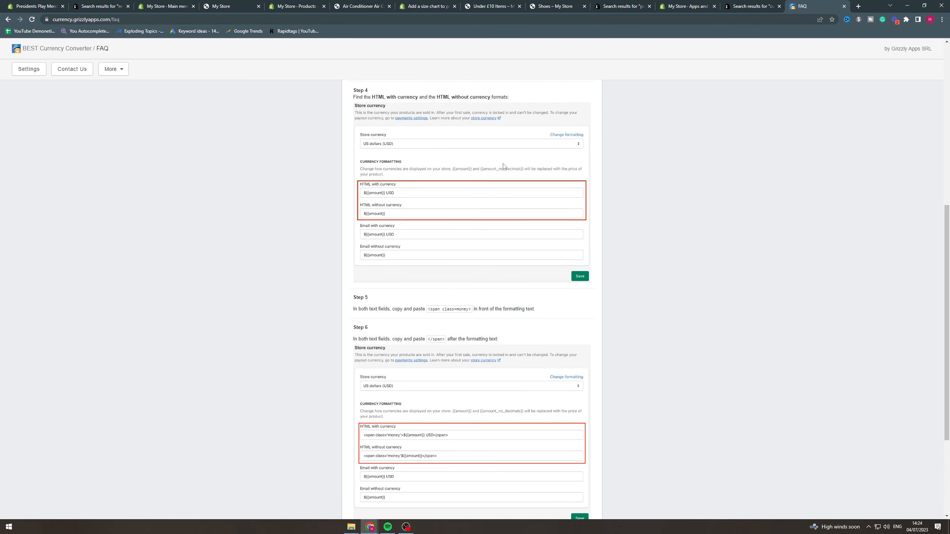
- Move the money format instructions into their own window and place it side by side with the store window
{"action": "left_click_drag", "start_coordinate": [796, 6], "coordinate": [790, 35]}
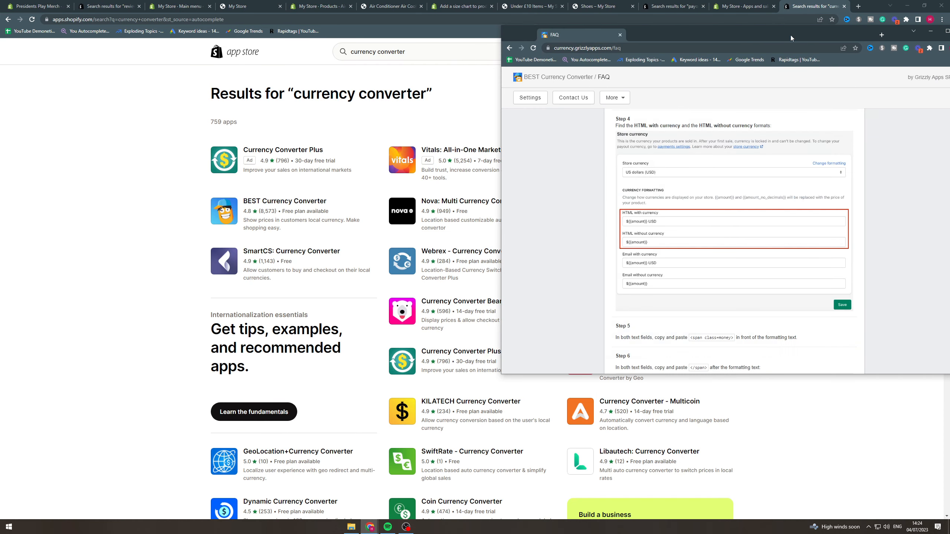
{"action": "key", "text": "super+Right"}
{"action": "left_click", "coordinate": [86, 210]}
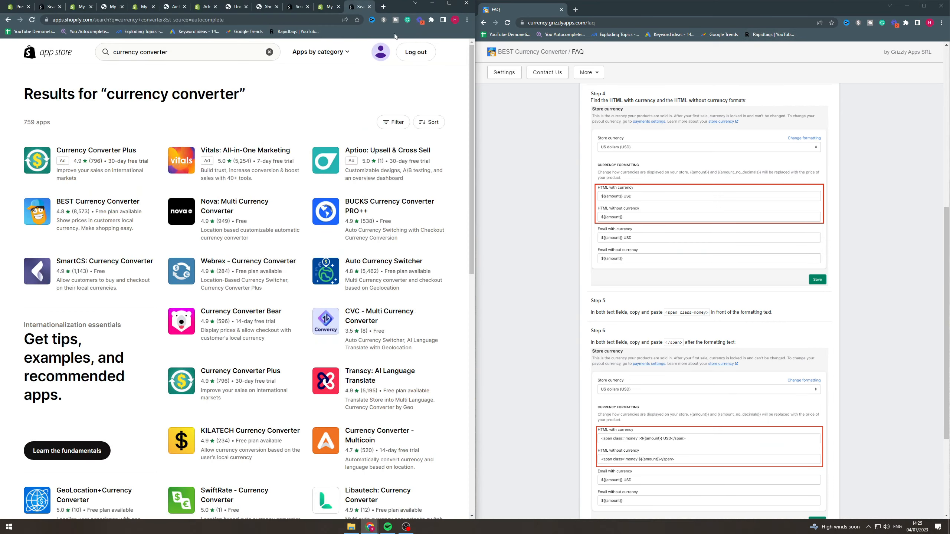
- Show the currency formatting options for the store currency in the store details of the Shopify admin settings
{"action": "left_click", "coordinate": [329, 6]}
{"action": "scroll", "coordinate": [601, 244], "scroll_direction": "up", "scroll_amount": 6}
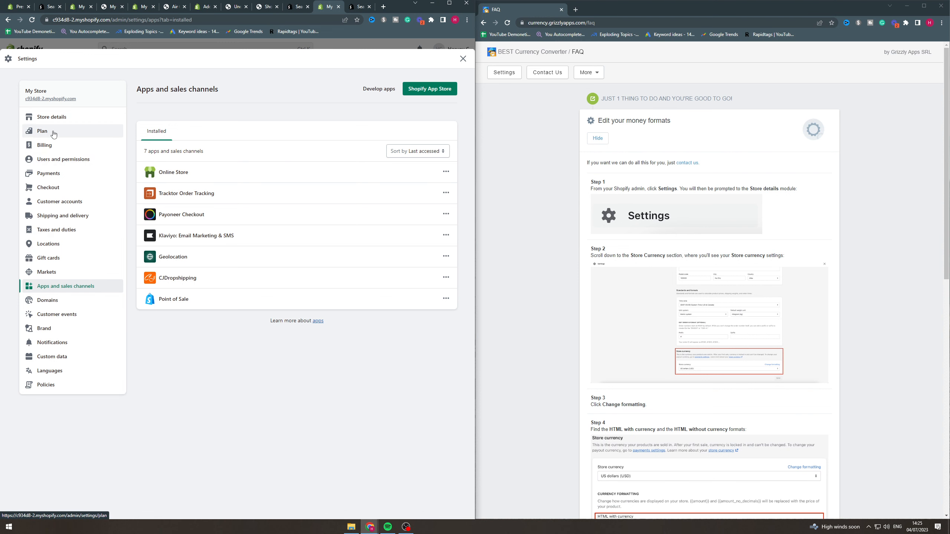
{"action": "left_click", "coordinate": [56, 123]}
{"action": "scroll", "coordinate": [393, 355], "scroll_direction": "down", "scroll_amount": 2}
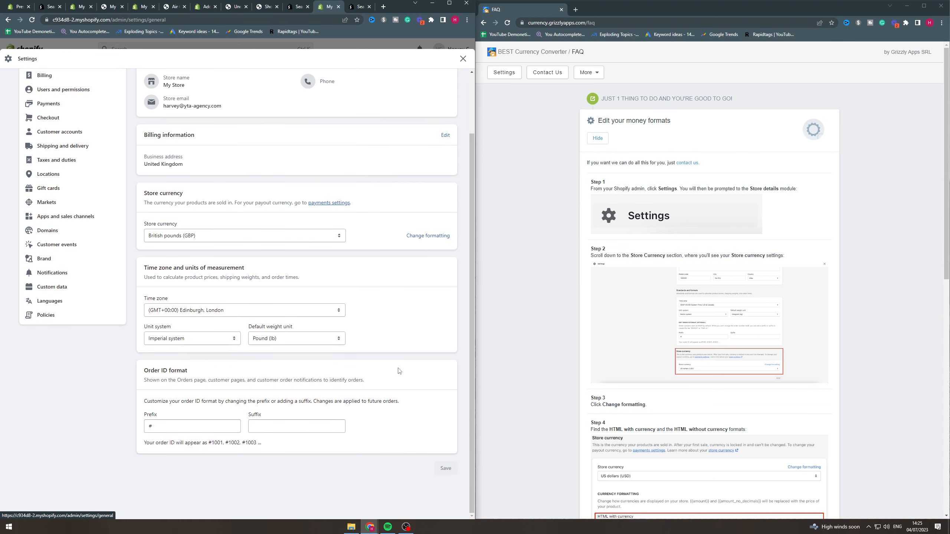
{"action": "left_click", "coordinate": [443, 236]}
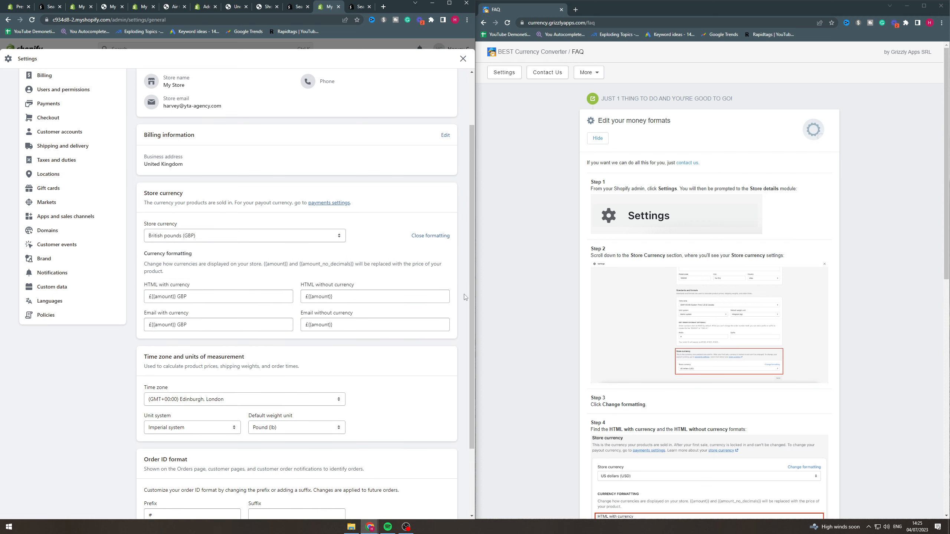
- Copy <span class=money> from the instructions and insert it before the HTML with currency and HTML without currency formats
{"action": "scroll", "coordinate": [627, 342], "scroll_direction": "down", "scroll_amount": 3}
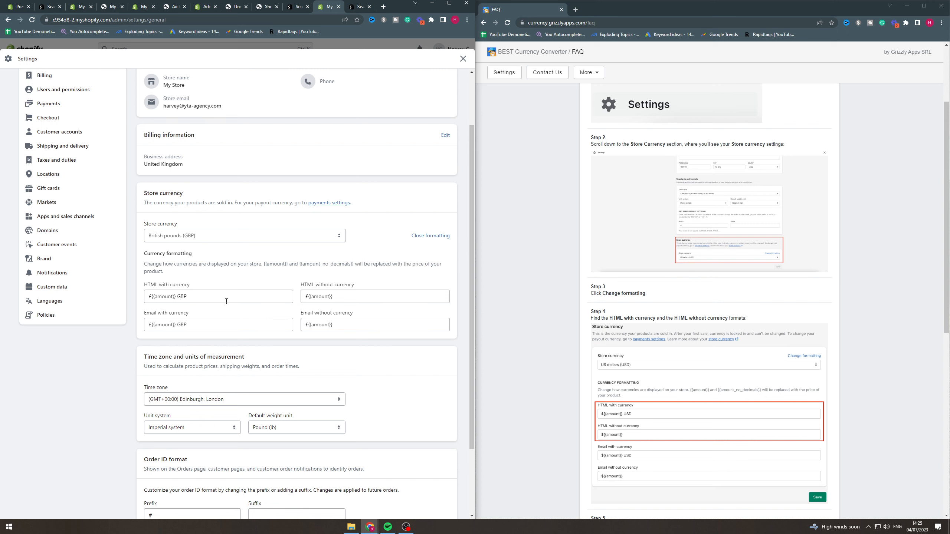
{"action": "scroll", "coordinate": [622, 334], "scroll_direction": "down", "scroll_amount": 5}
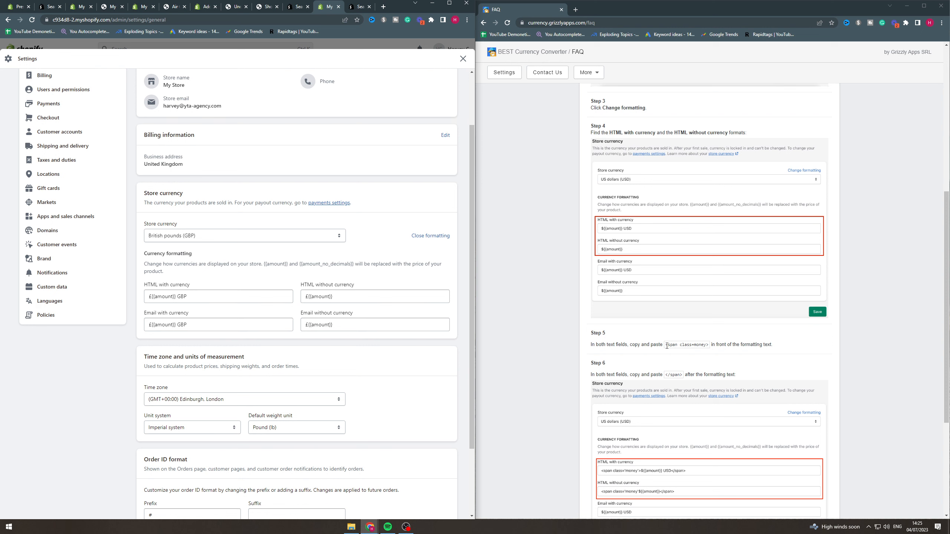
{"action": "left_click_drag", "start_coordinate": [667, 346], "coordinate": [713, 344]}
{"action": "key", "text": "ctrl+c"}
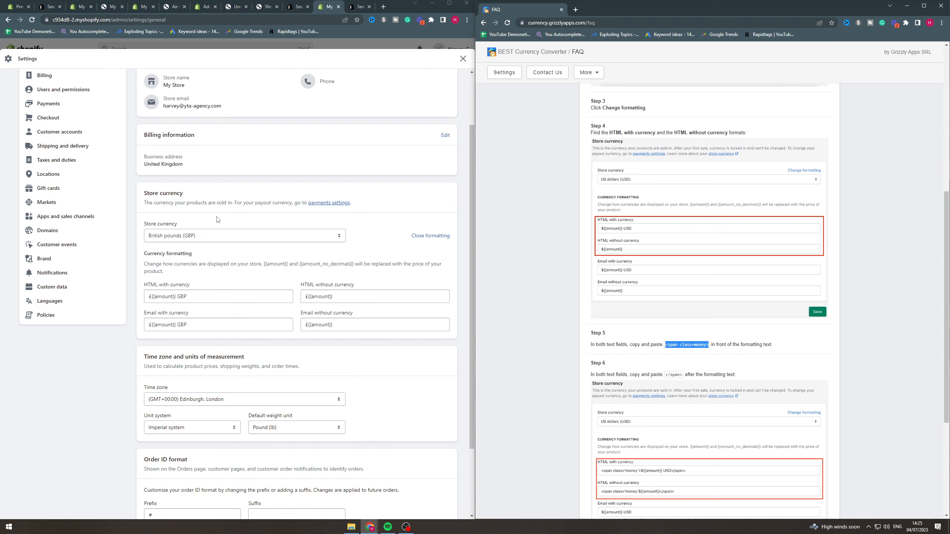
{"action": "left_click", "coordinate": [151, 300]}
{"action": "key", "text": "ctrl+v"}
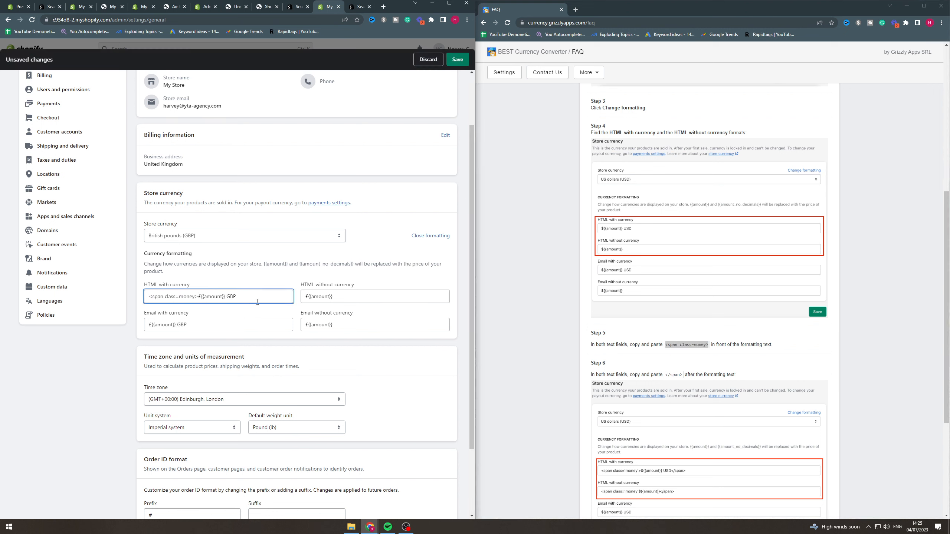
{"action": "left_click", "coordinate": [304, 296]}
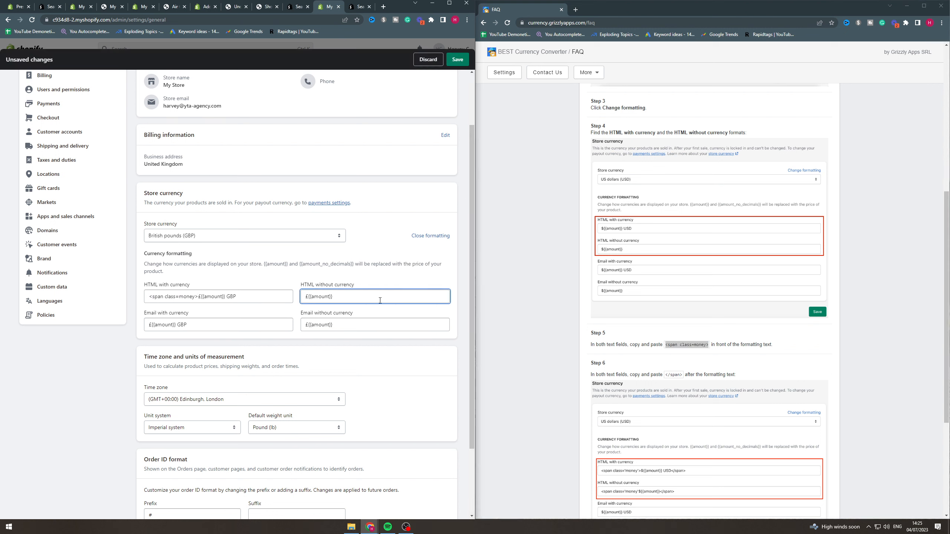
{"action": "key", "text": "ctrl+v"}
- Copy </span> from the instructions and append it to the HTML with currency and HTML without currency formats
{"action": "left_click_drag", "start_coordinate": [665, 375], "coordinate": [684, 376]}
{"action": "key", "text": "ctrl+c"}
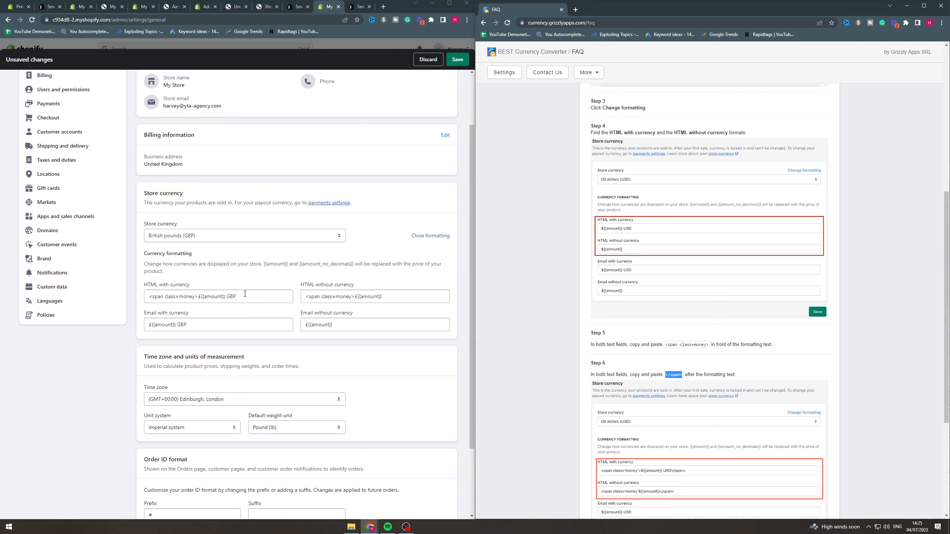
{"action": "left_click", "coordinate": [245, 294]}
{"action": "key", "text": "ctrl+v"}
{"action": "left_click", "coordinate": [412, 296]}
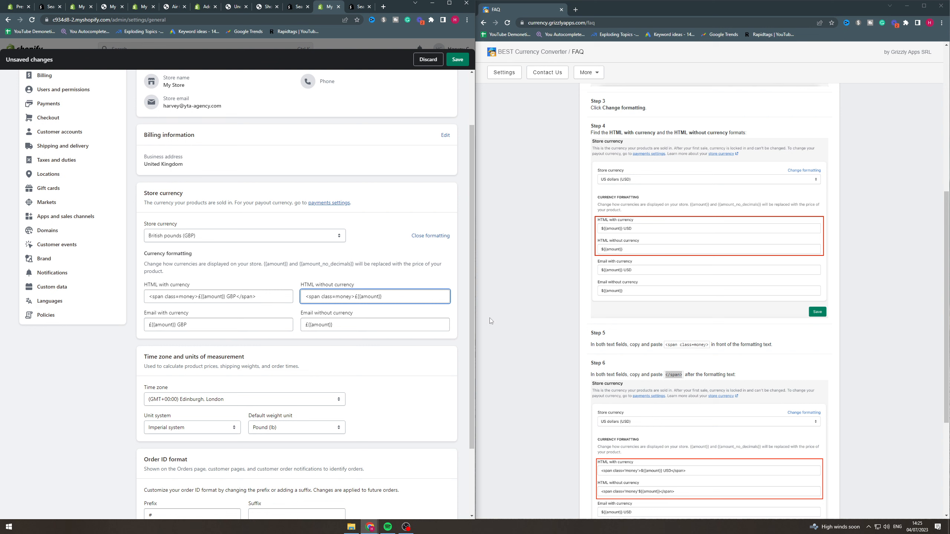
{"action": "key", "text": "ctrl+v"}
- Save the store details with the changed currency formatting and close the settings
{"action": "scroll", "coordinate": [491, 321], "scroll_direction": "down", "scroll_amount": 5}
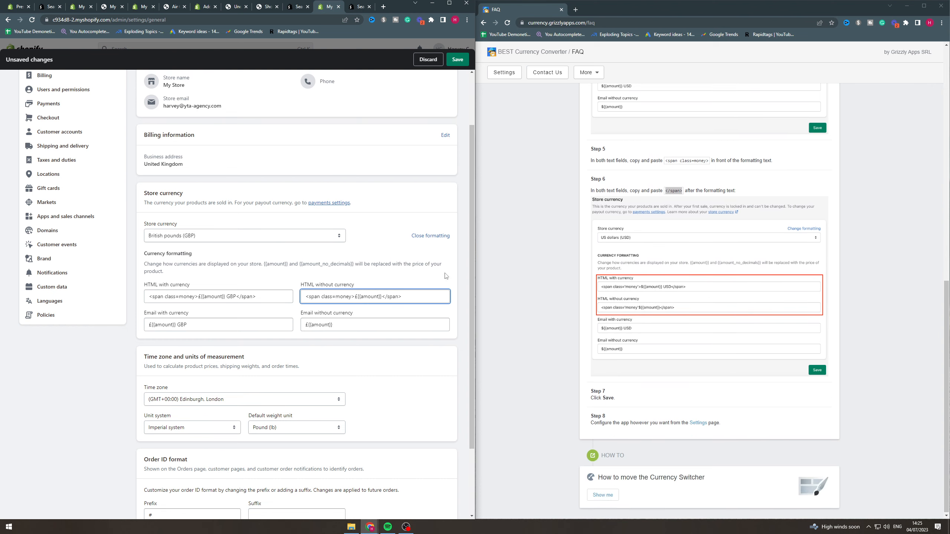
{"action": "scroll", "coordinate": [359, 288], "scroll_direction": "down", "scroll_amount": 3}
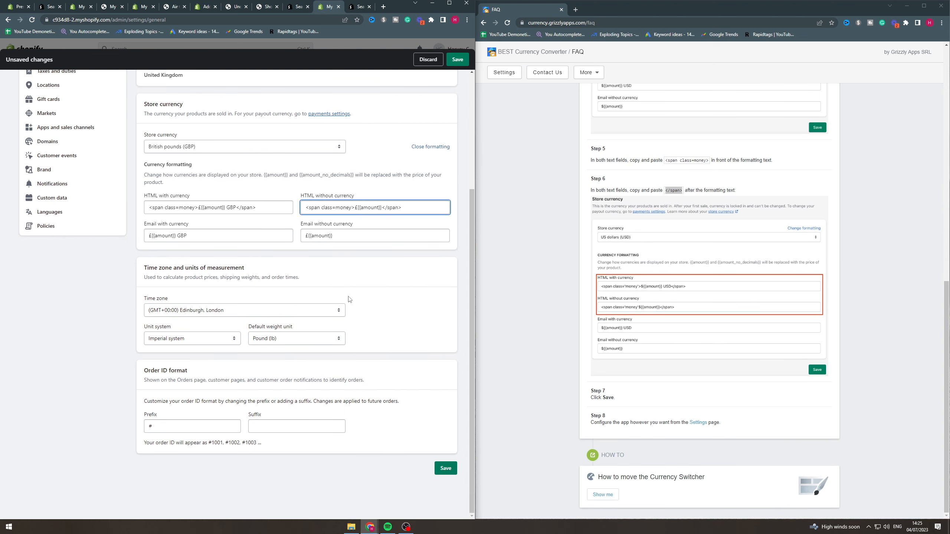
{"action": "left_click", "coordinate": [445, 468]}
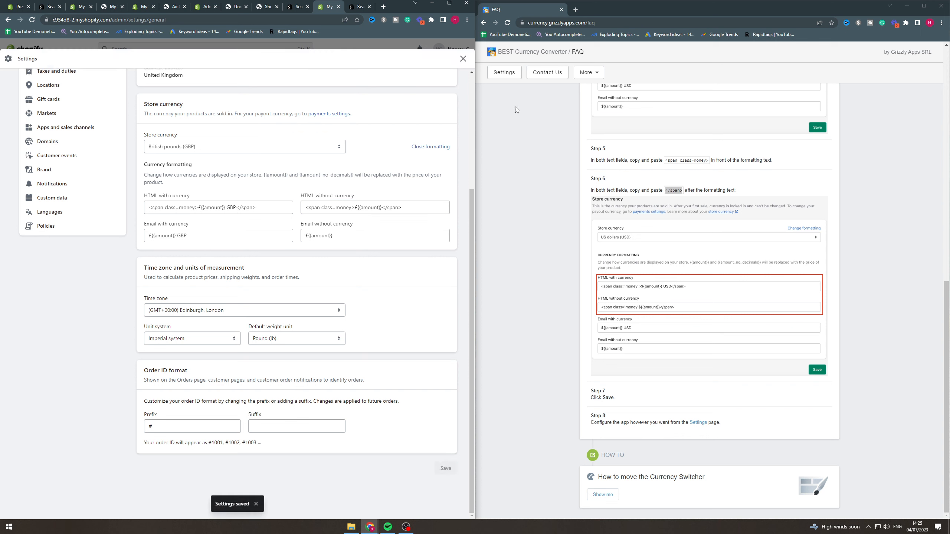
{"action": "left_click", "coordinate": [463, 60]}
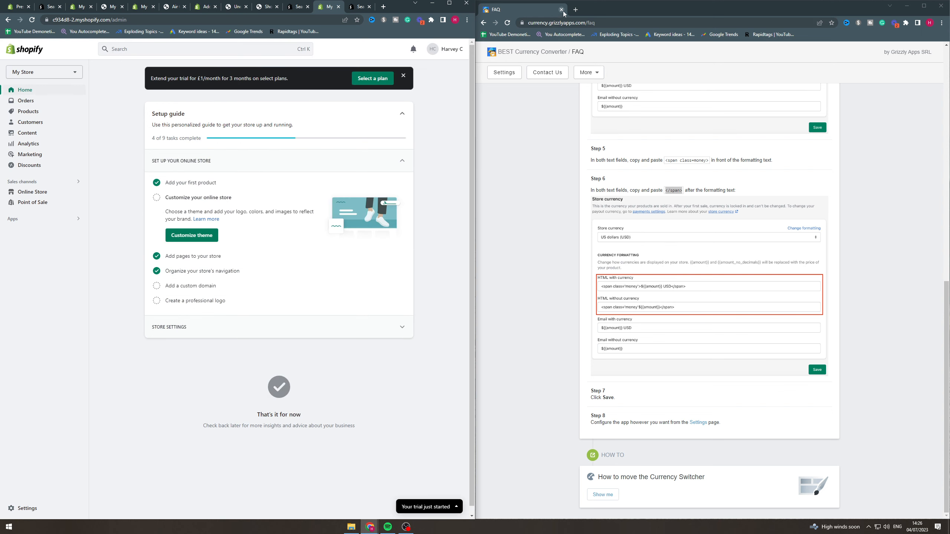
- Close the instructions window and maximize the Shopify admin window
{"action": "left_click", "coordinate": [564, 13]}
{"action": "left_click", "coordinate": [561, 9]}
{"action": "left_click", "coordinate": [449, 3]}
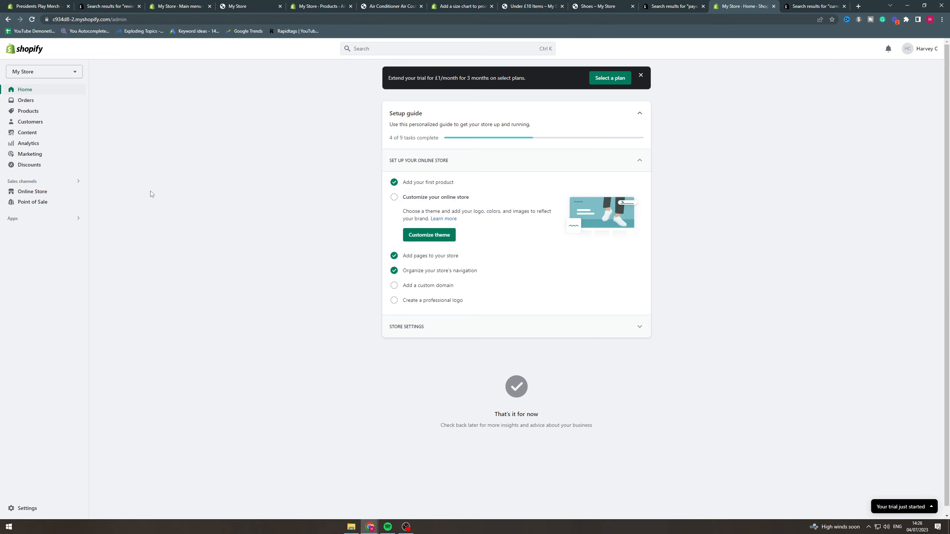
- Open the installed BEST Currency Converter app from the store admin and review its currency selection and design settings
{"action": "left_click", "coordinate": [47, 220]}
{"action": "left_click", "coordinate": [446, 78]}
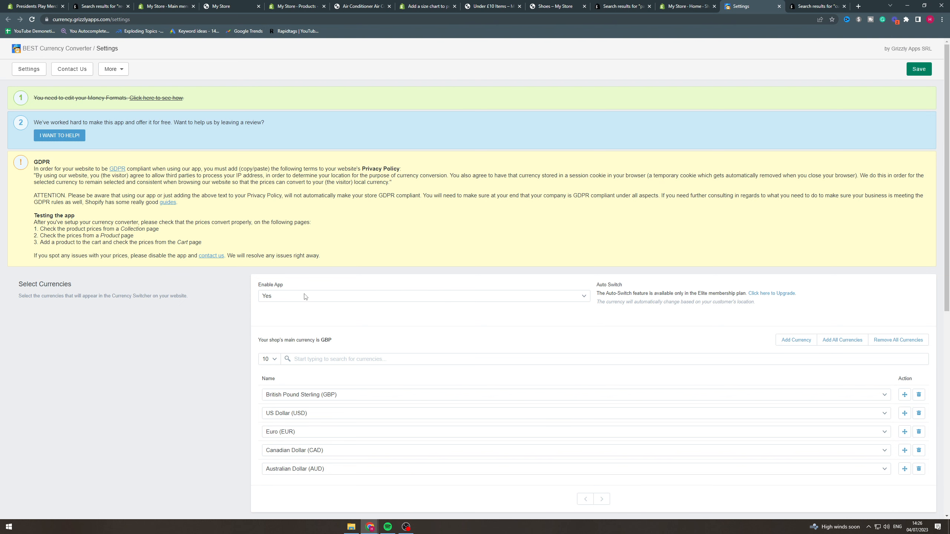
{"action": "scroll", "coordinate": [325, 292], "scroll_direction": "down", "scroll_amount": 2}
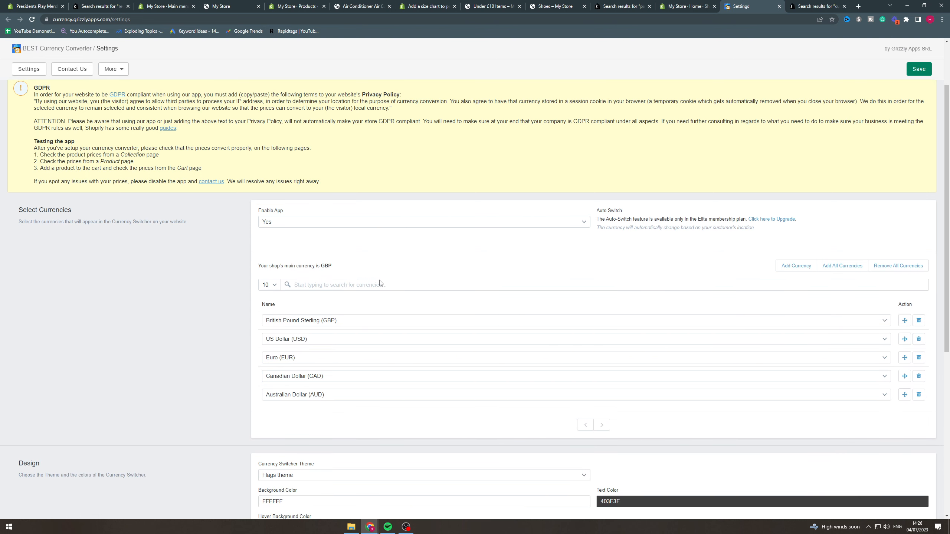
{"action": "scroll", "coordinate": [380, 283], "scroll_direction": "down", "scroll_amount": 2}
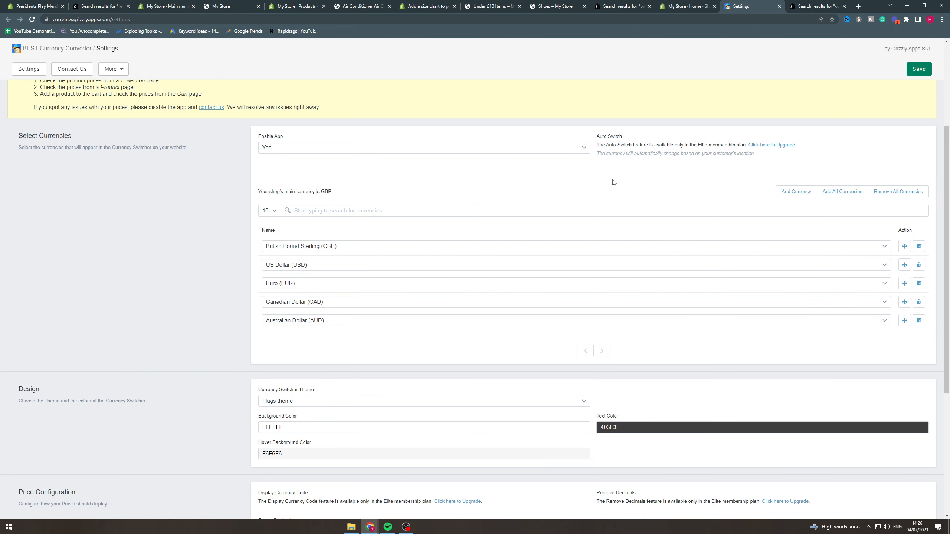
- Try the No theme and Layered theme options for the currency switcher, and set it back to Flags theme
{"action": "scroll", "coordinate": [327, 212], "scroll_direction": "up", "scroll_amount": 4}
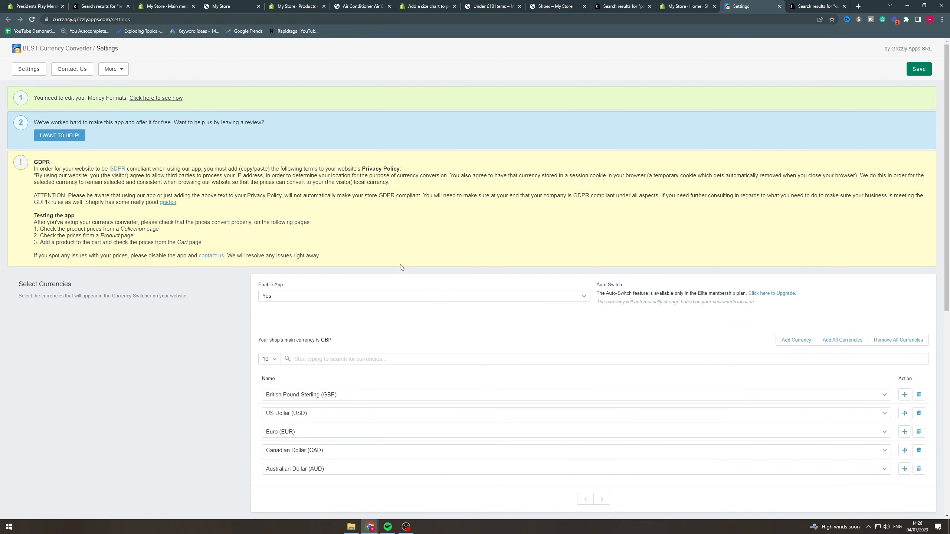
{"action": "scroll", "coordinate": [399, 265], "scroll_direction": "down", "scroll_amount": 7}
{"action": "left_click", "coordinate": [305, 290]}
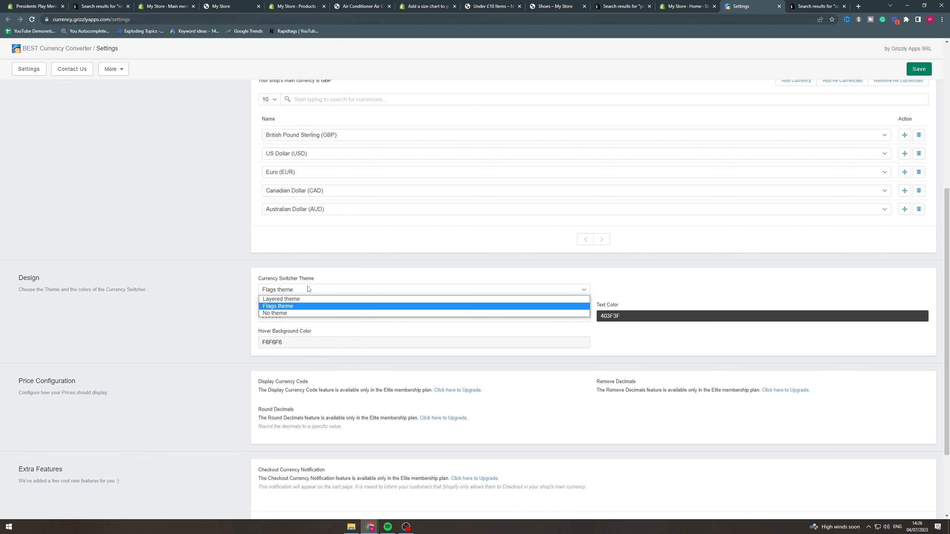
{"action": "left_click", "coordinate": [358, 277]}
{"action": "scroll", "coordinate": [335, 277], "scroll_direction": "down", "scroll_amount": 2}
{"action": "left_click", "coordinate": [307, 218]}
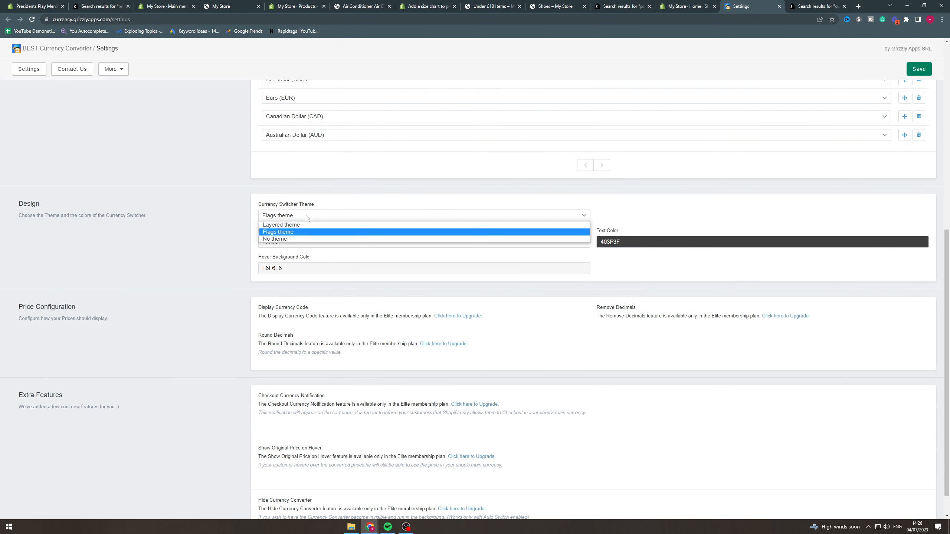
{"action": "left_click", "coordinate": [306, 239]}
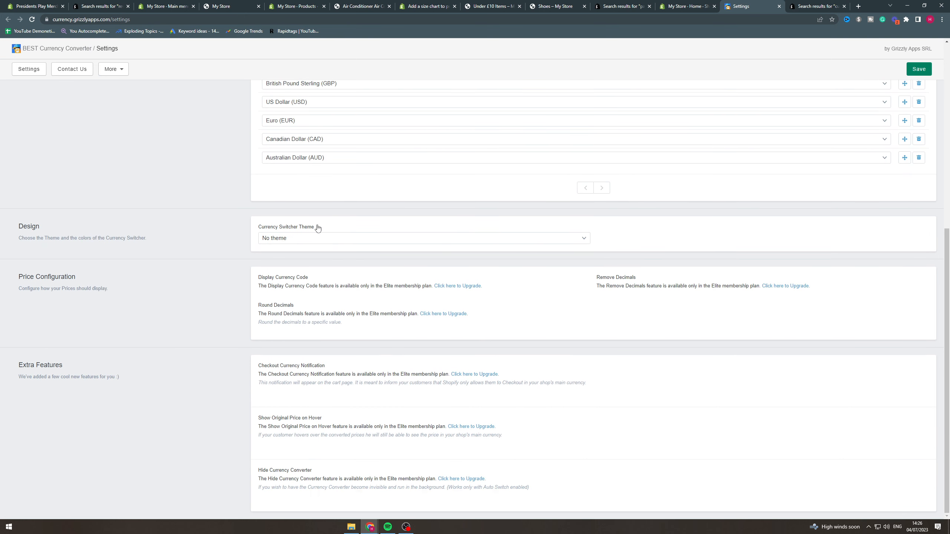
{"action": "left_click", "coordinate": [314, 235]}
{"action": "left_click", "coordinate": [310, 250]}
{"action": "left_click", "coordinate": [324, 217]}
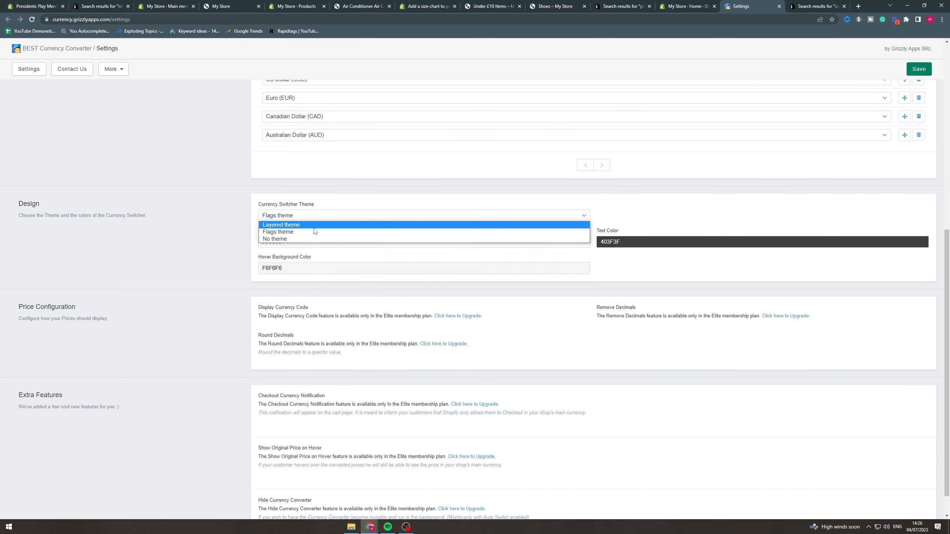
{"action": "left_click", "coordinate": [314, 225]}
{"action": "left_click", "coordinate": [315, 219]}
{"action": "left_click", "coordinate": [301, 232]}
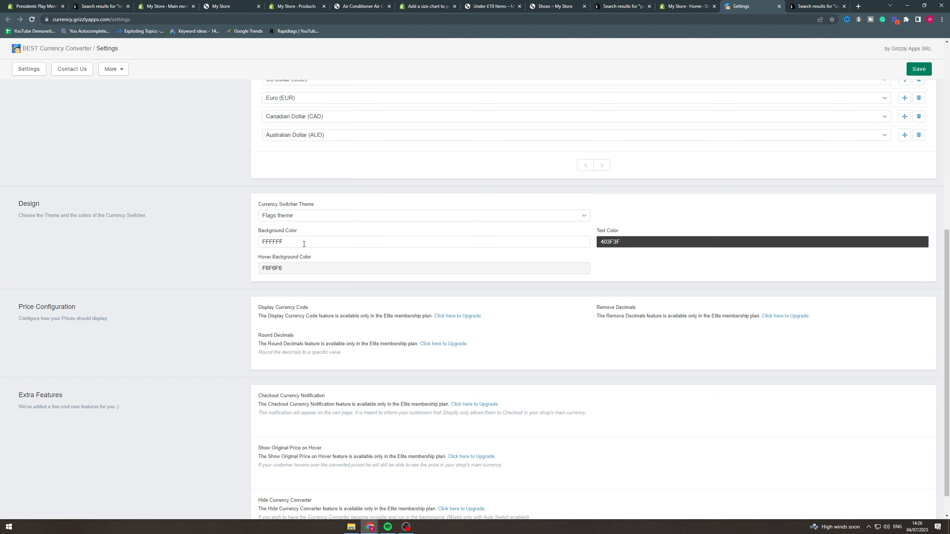
- Examine the switcher color options, the price configuration features and the extra features with their membership requirements
{"action": "left_click", "coordinate": [304, 243]}
{"action": "left_click_drag", "start_coordinate": [313, 230], "coordinate": [724, 191]}
{"action": "left_click", "coordinate": [426, 229]}
{"action": "left_click_drag", "start_coordinate": [291, 318], "coordinate": [340, 318]}
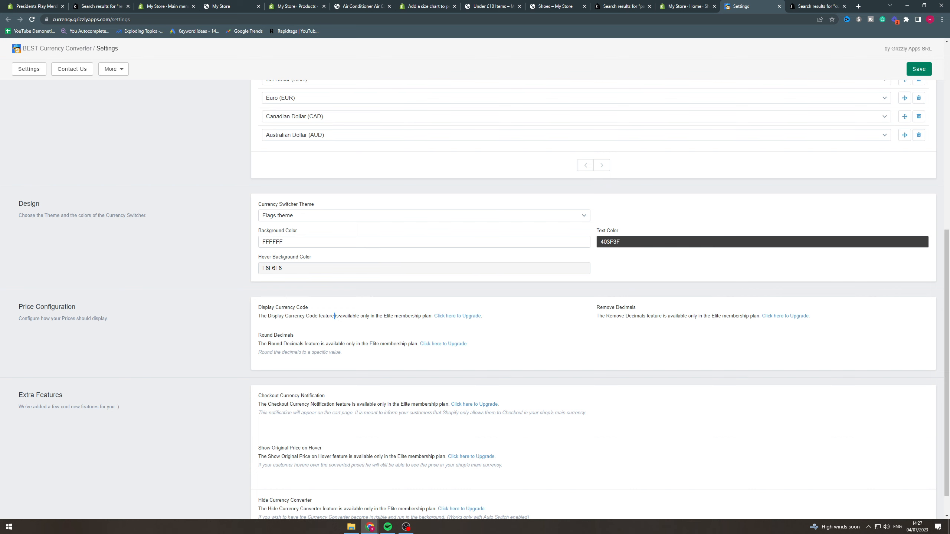
{"action": "left_click", "coordinate": [400, 320]}
{"action": "scroll", "coordinate": [583, 311], "scroll_direction": "down", "scroll_amount": 1}
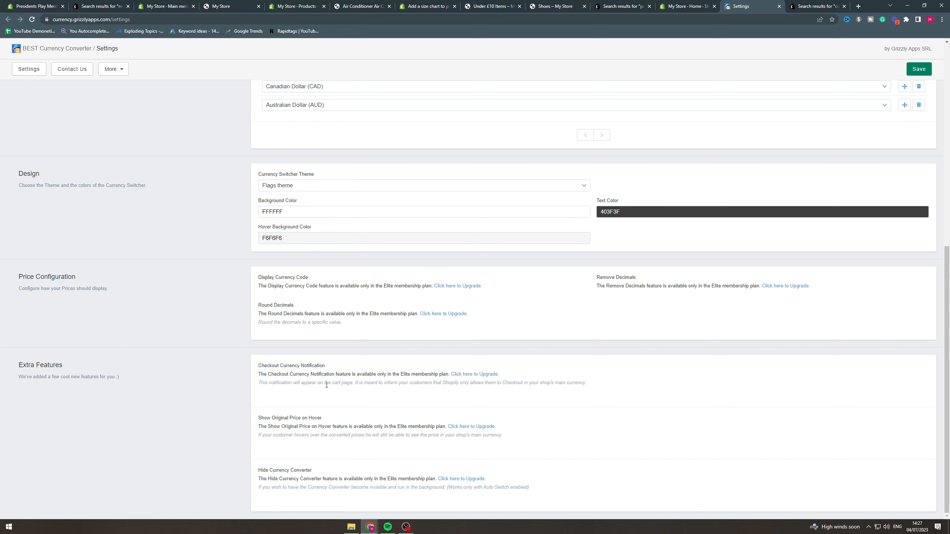
{"action": "left_click_drag", "start_coordinate": [326, 384], "coordinate": [404, 384]}
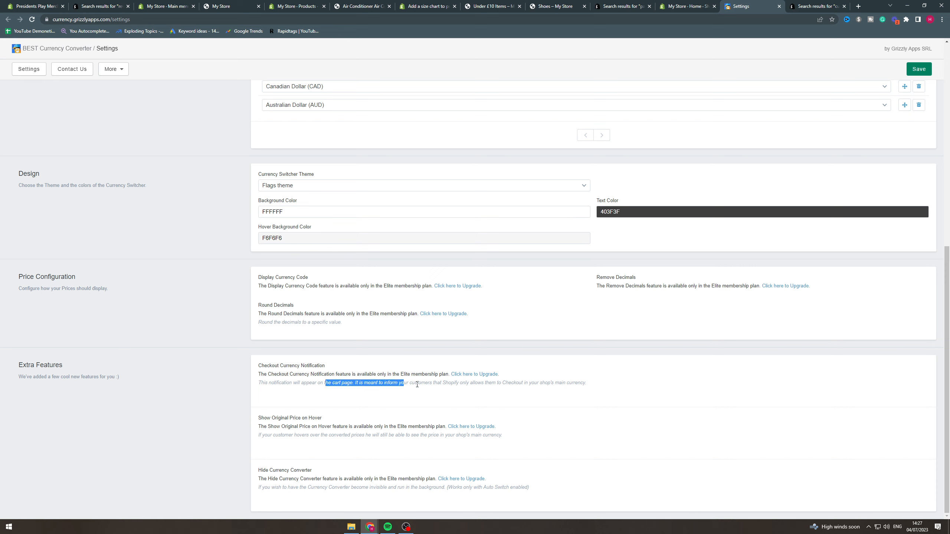
{"action": "left_click", "coordinate": [423, 383]}
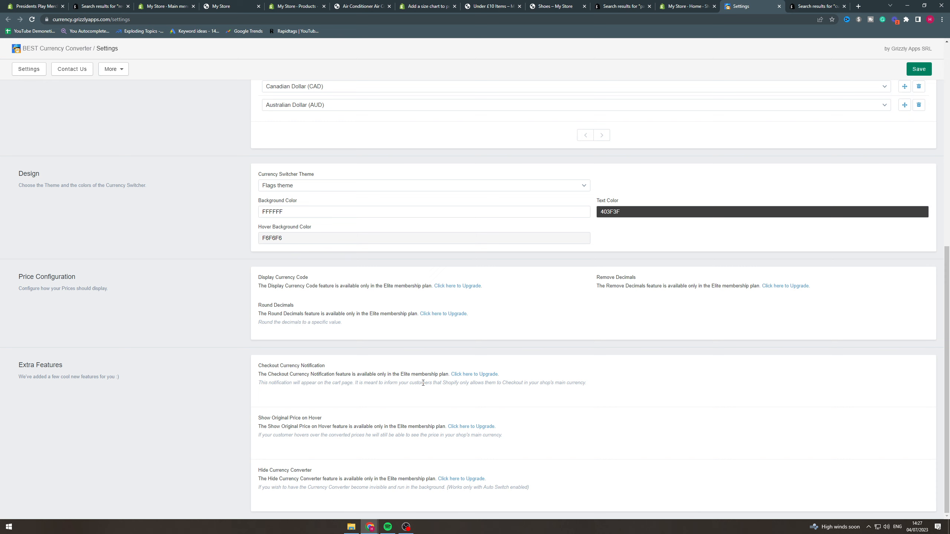
{"action": "triple_click", "coordinate": [423, 383]}
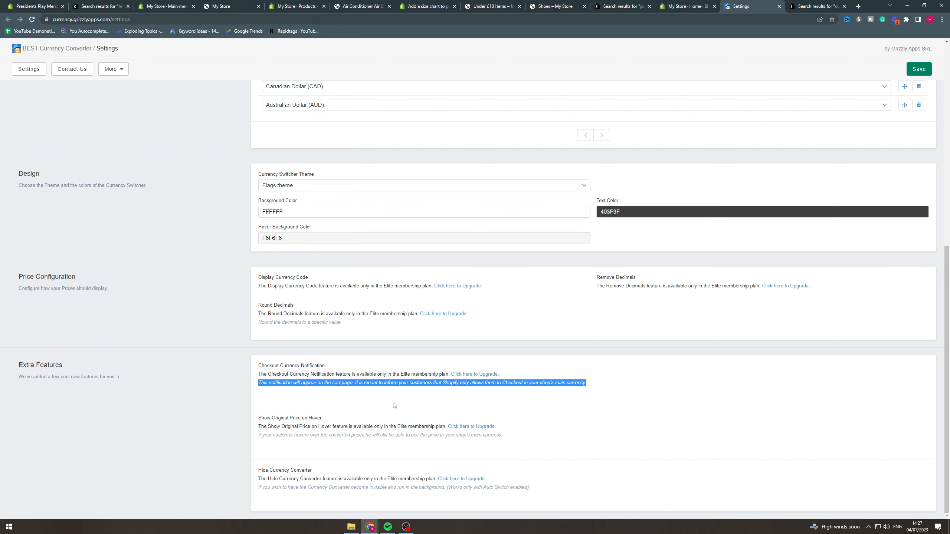
{"action": "double_click", "coordinate": [304, 418]}
{"action": "left_click", "coordinate": [306, 420]}
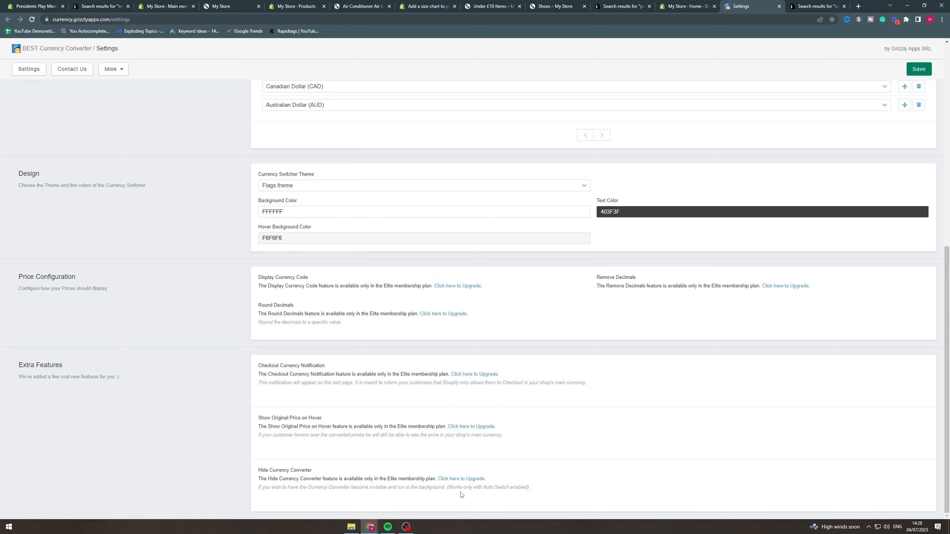
- Recheck the currency converter settings from top to bottom and save them
{"action": "scroll", "coordinate": [548, 504], "scroll_direction": "up", "scroll_amount": 10}
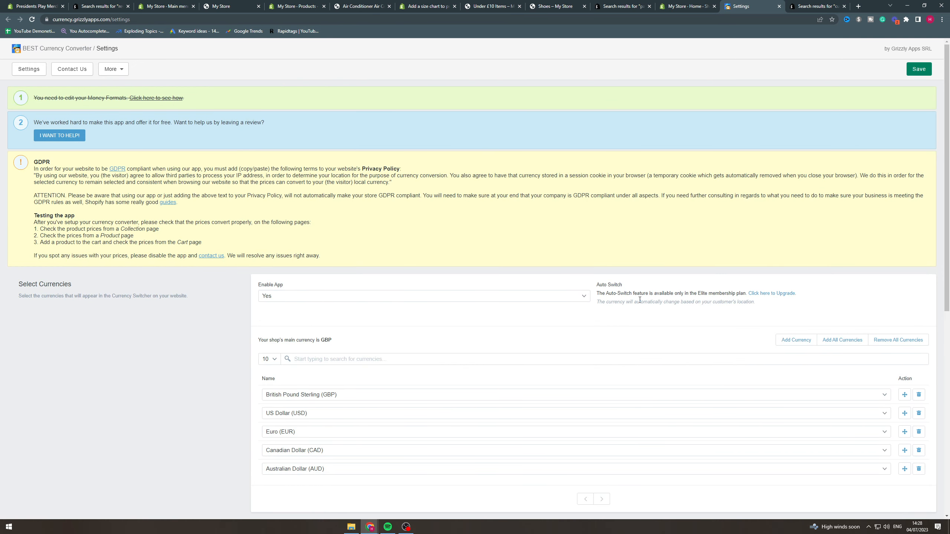
{"action": "scroll", "coordinate": [583, 301], "scroll_direction": "down", "scroll_amount": 8}
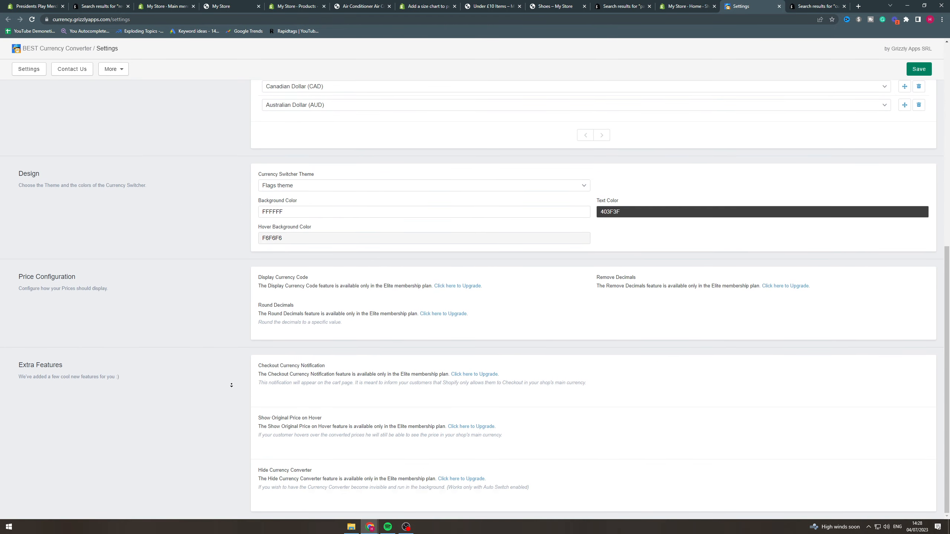
{"action": "scroll", "coordinate": [242, 317], "scroll_direction": "up", "scroll_amount": 10}
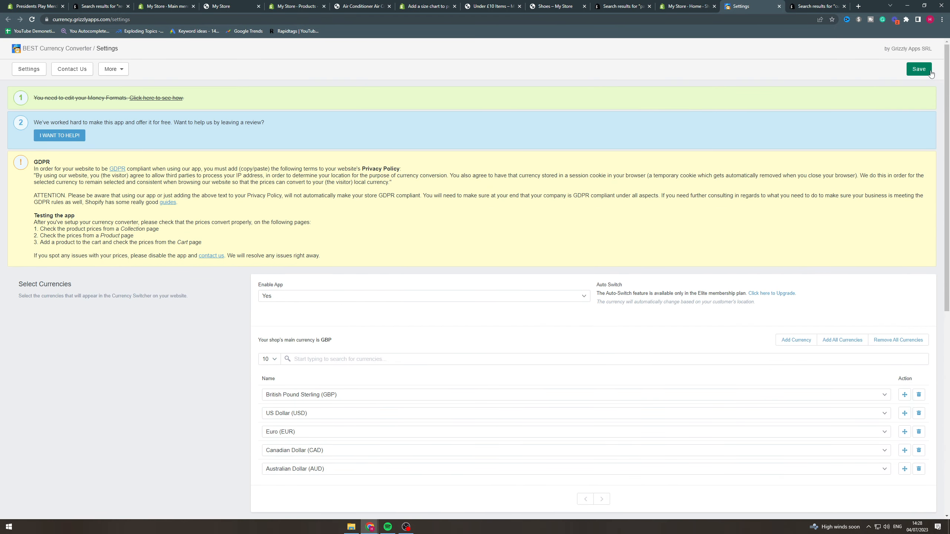
{"action": "left_click", "coordinate": [928, 70]}
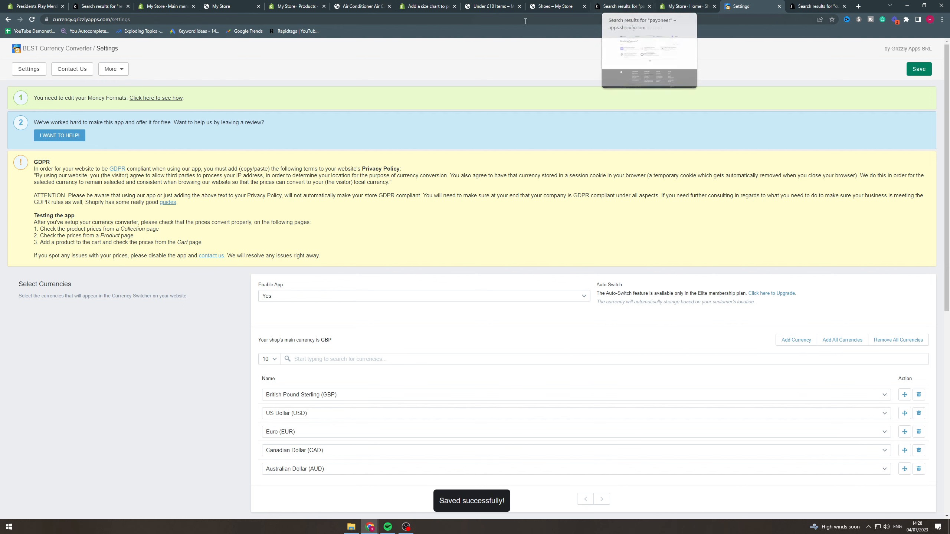
- Go to the online store's home page and open the featured air conditioner product page
{"action": "left_click", "coordinate": [554, 6]}
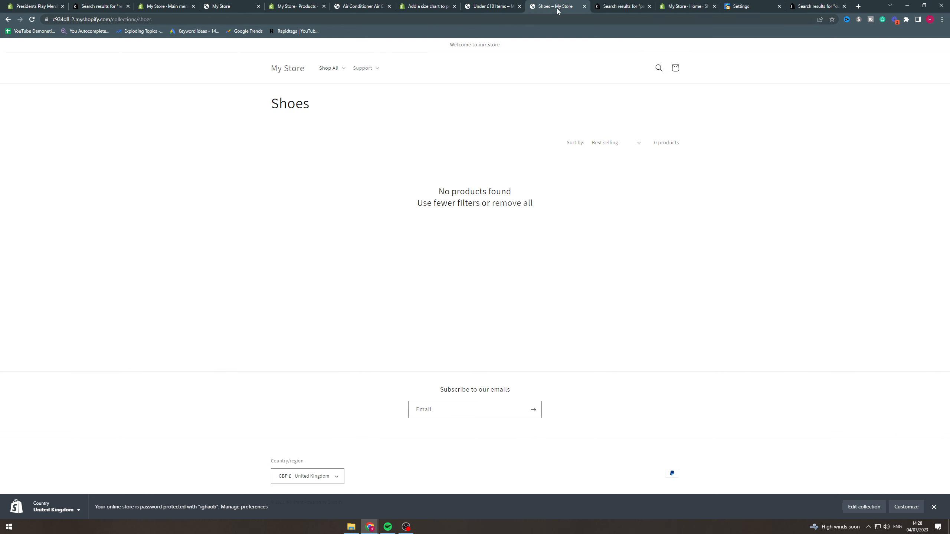
{"action": "left_click", "coordinate": [293, 76]}
{"action": "scroll", "coordinate": [527, 277], "scroll_direction": "down", "scroll_amount": 3}
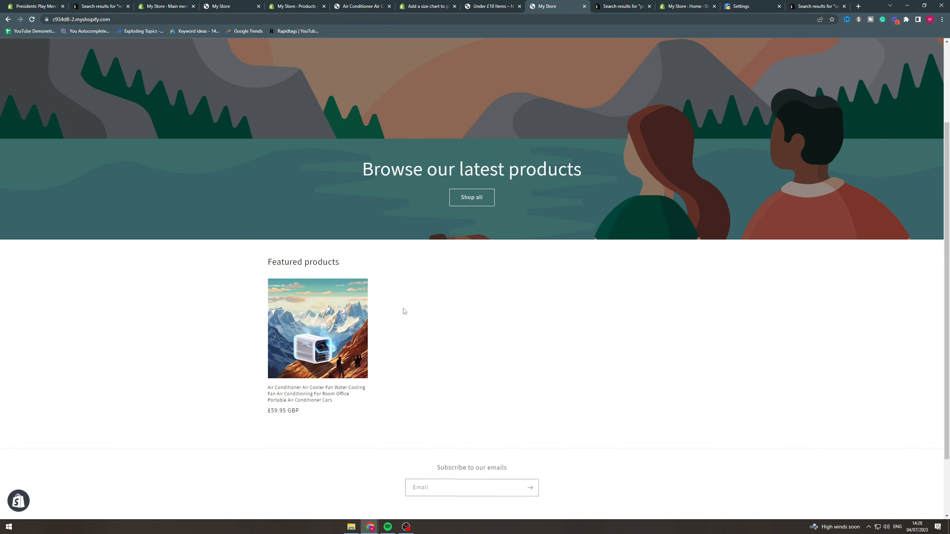
{"action": "left_click", "coordinate": [335, 317]}
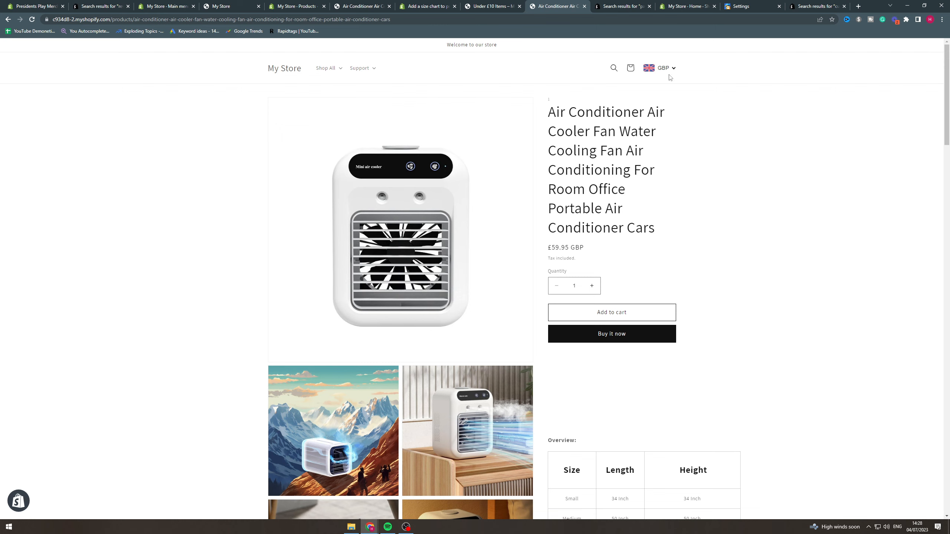
- Switch the storefront currency from the flag switcher to US Dollar and check the converted product price
{"action": "left_click", "coordinate": [669, 72]}
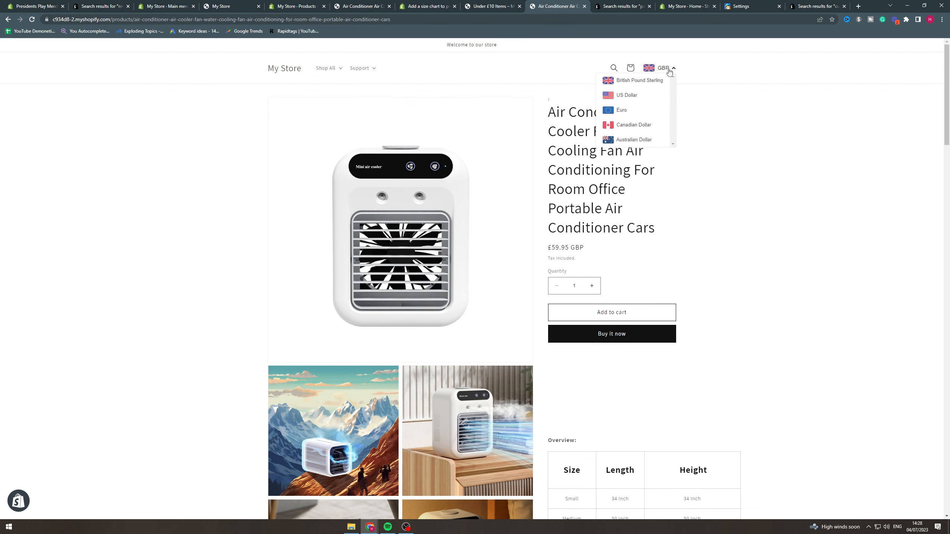
{"action": "scroll", "coordinate": [643, 99], "scroll_direction": "down", "scroll_amount": 1}
{"action": "scroll", "coordinate": [638, 102], "scroll_direction": "up", "scroll_amount": 1}
{"action": "left_click", "coordinate": [638, 102]}
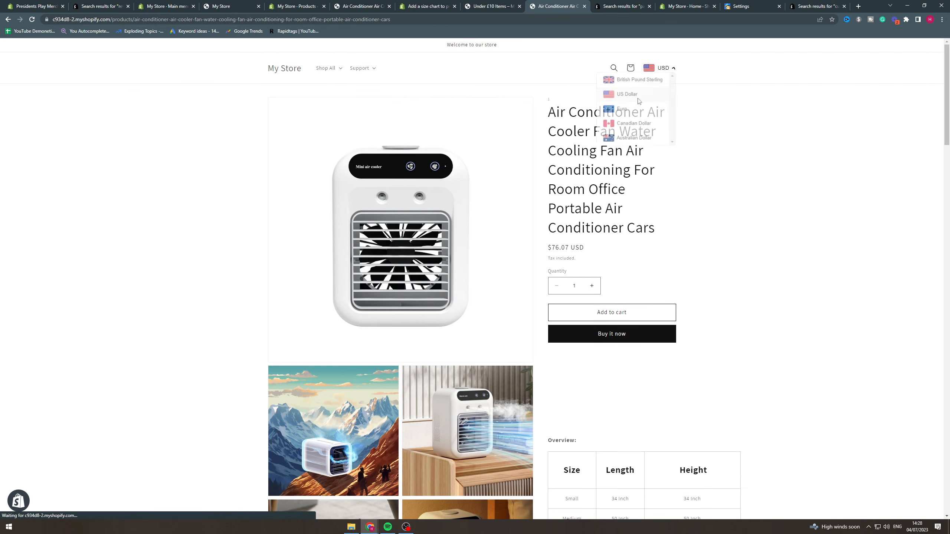
{"action": "left_click_drag", "start_coordinate": [560, 250], "coordinate": [587, 251]}
{"action": "triple_click", "coordinate": [565, 247]}
{"action": "left_click", "coordinate": [565, 246]}
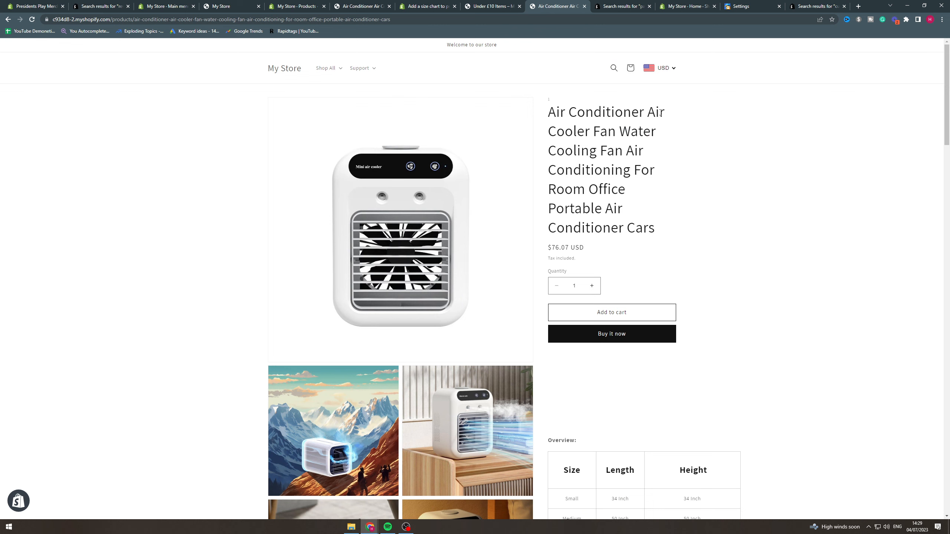
- Switch the storefront currency to Canadian Dollar, check the product price, and switch to Australian Dollar
{"action": "left_click", "coordinate": [667, 69]}
{"action": "left_click", "coordinate": [636, 125]}
{"action": "left_click_drag", "start_coordinate": [572, 249], "coordinate": [620, 245]}
{"action": "left_click", "coordinate": [666, 74]}
{"action": "left_click", "coordinate": [635, 138]}
- Switch the storefront currency back to US Dollar and from there to Euro
{"action": "left_click", "coordinate": [656, 76]}
{"action": "left_click", "coordinate": [654, 71]}
{"action": "left_click", "coordinate": [631, 98]}
{"action": "left_click", "coordinate": [659, 70]}
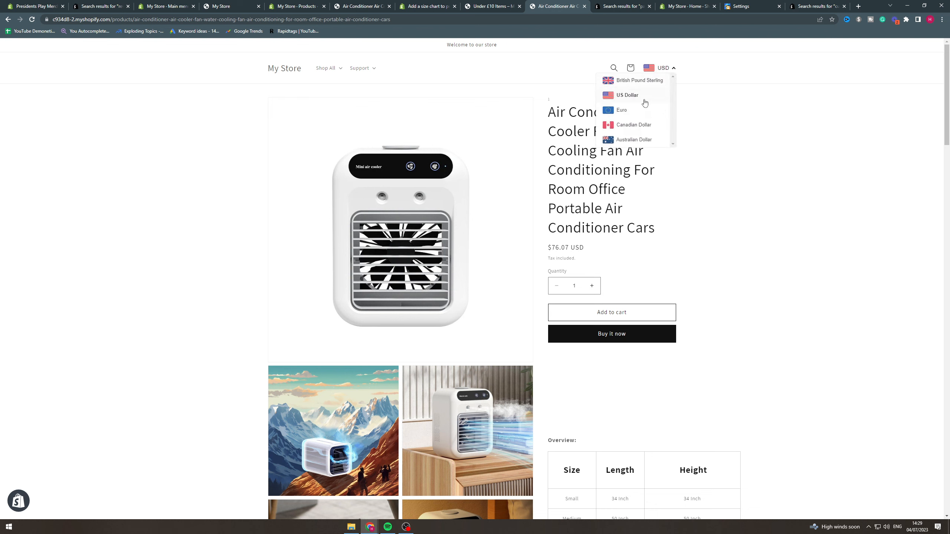
{"action": "left_click", "coordinate": [630, 112]}
{"action": "left_click", "coordinate": [662, 69]}
{"action": "left_click", "coordinate": [660, 219]}
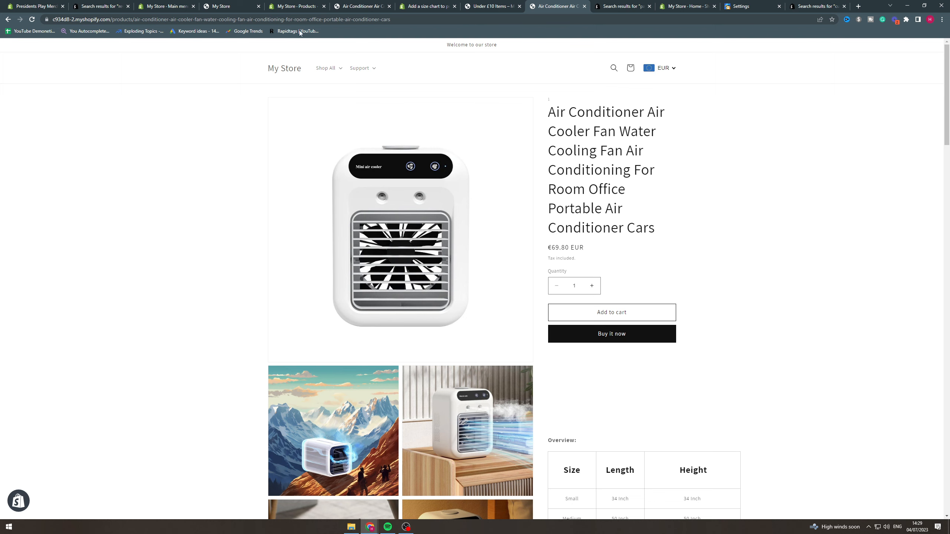
- Search Google in a new tab for "view my website in different countries"
{"action": "left_click", "coordinate": [858, 6]}
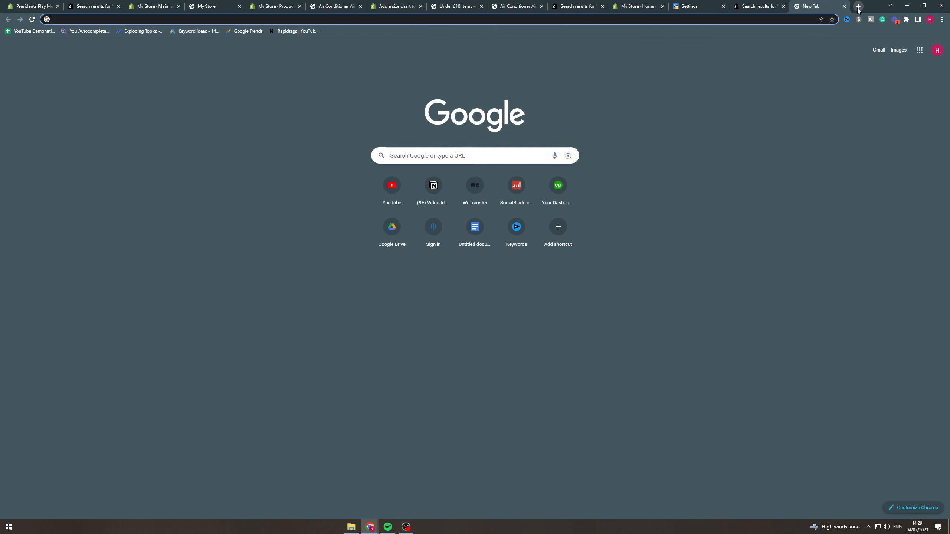
{"action": "type", "text": "view my website"}
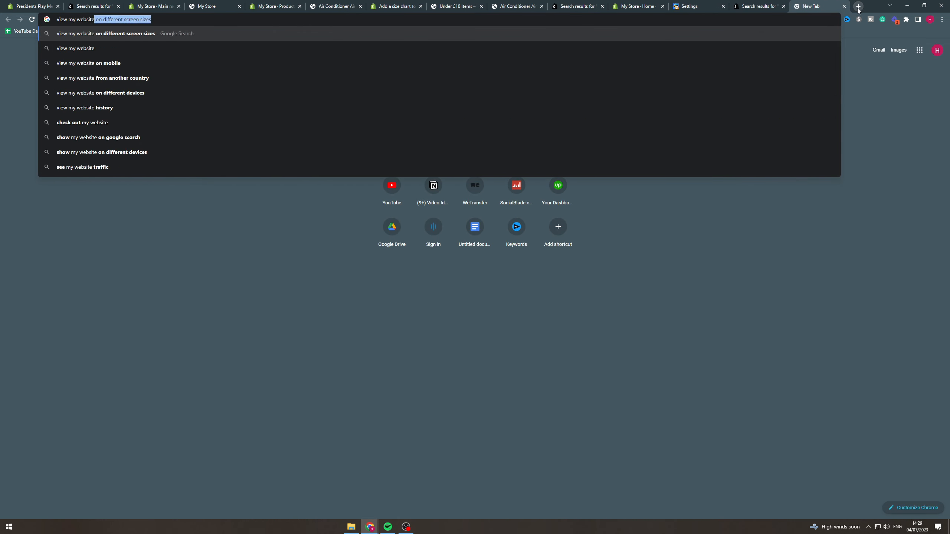
{"action": "type", "text": " in different"}
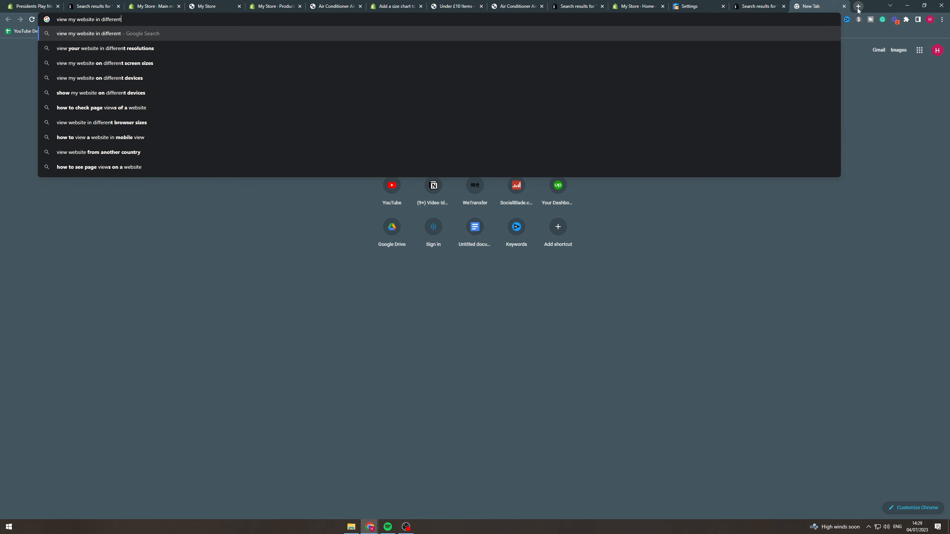
{"action": "type", "text": " countries"}
{"action": "key", "text": "Return"}
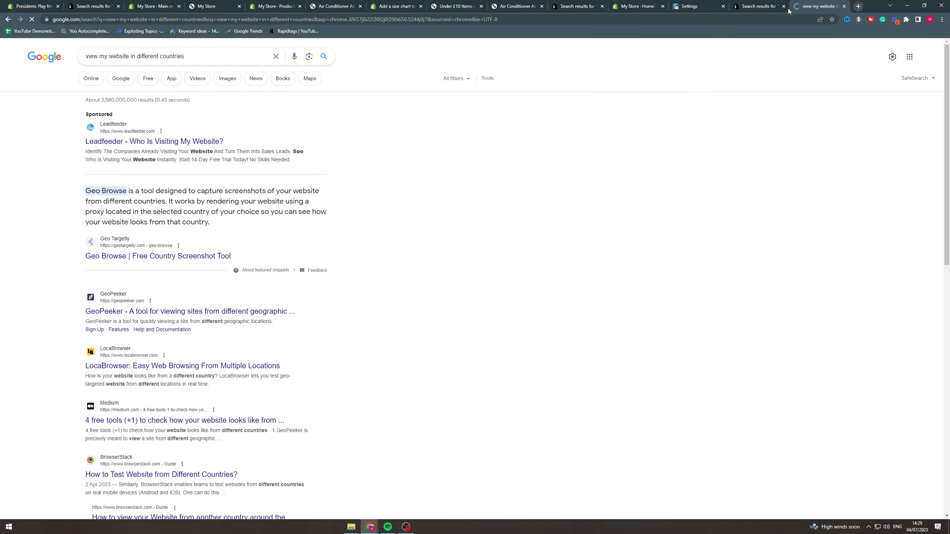
- Open the GeoPeeker search result in a separate tab and switch to it
{"action": "right_click", "coordinate": [197, 314]}
{"action": "left_click", "coordinate": [221, 318]}
{"action": "left_click", "coordinate": [837, 7]}
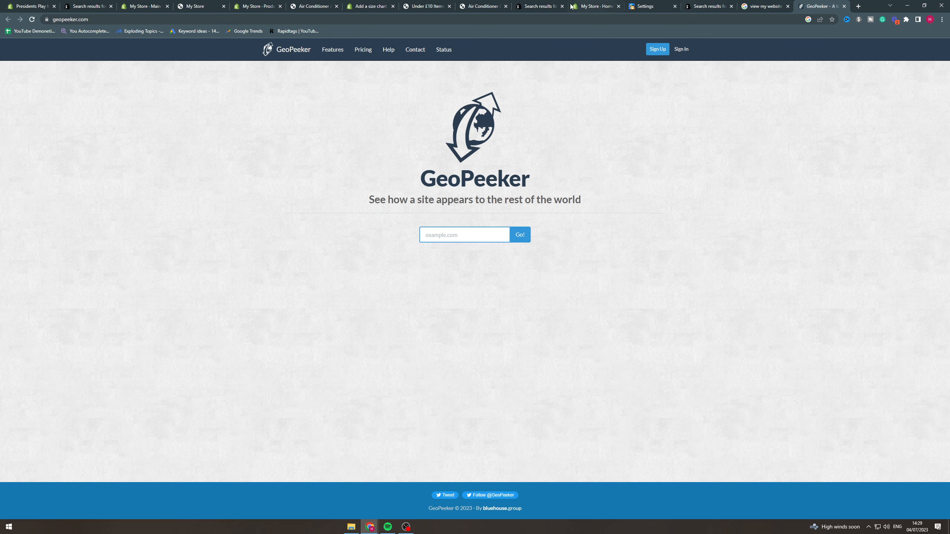
- Copy the air conditioner product page's URL from the store tab and return to GeoPeeker
{"action": "left_click", "coordinate": [466, 8]}
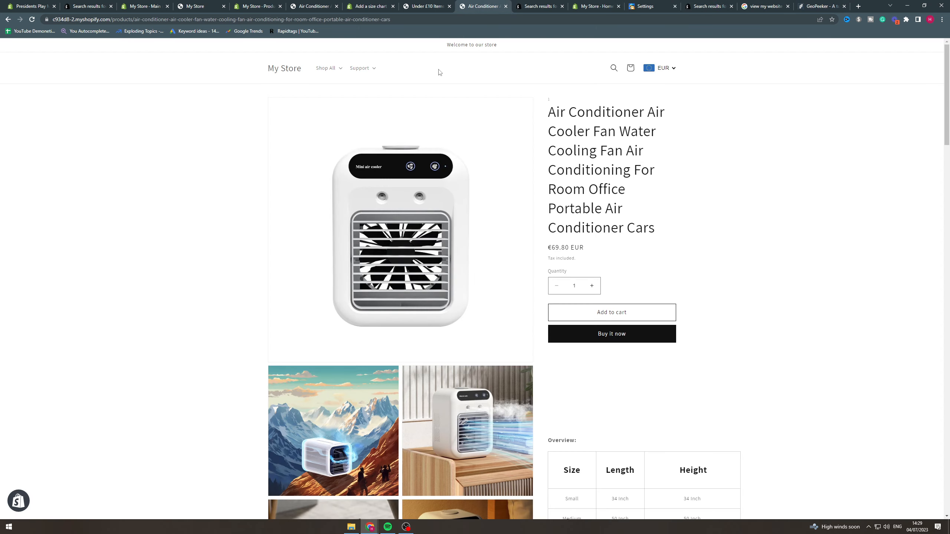
{"action": "left_click", "coordinate": [109, 20]}
{"action": "key", "text": "ctrl+c"}
{"action": "left_click", "coordinate": [743, 199]}
{"action": "left_click", "coordinate": [815, 6]}
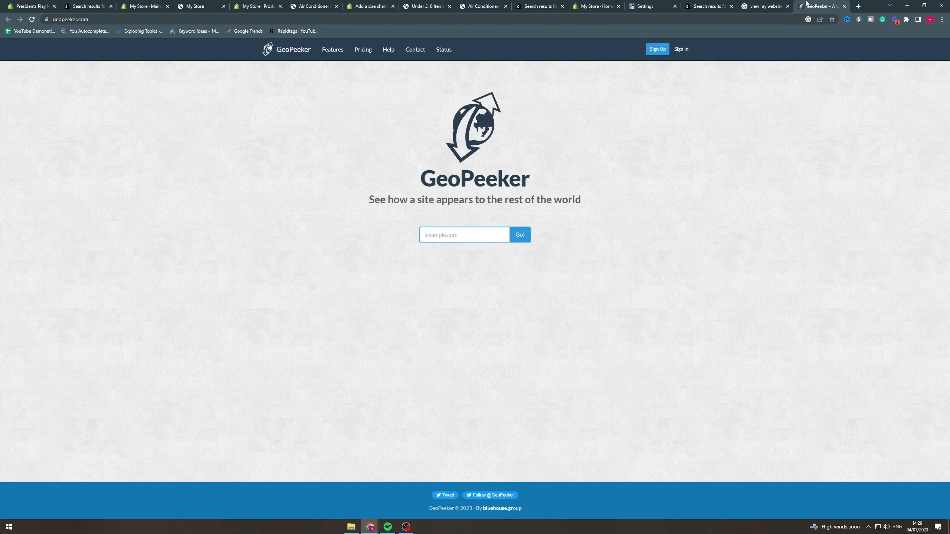
- Submit the copied product URL to GeoPeeker and examine how the page renders in each listed location
{"action": "left_click", "coordinate": [464, 238]}
{"action": "key", "text": "ctrl+v"}
{"action": "left_click", "coordinate": [519, 235]}
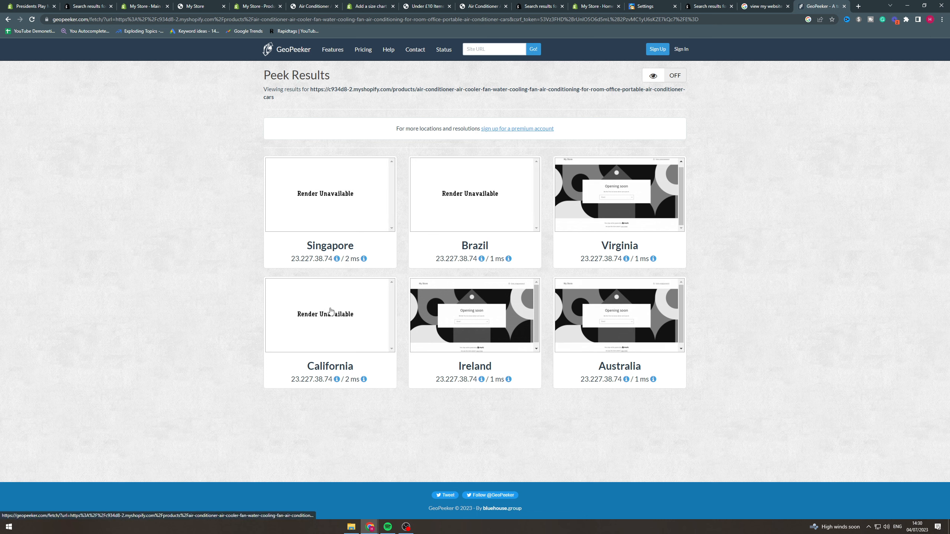
{"action": "scroll", "coordinate": [629, 311], "scroll_direction": "down", "scroll_amount": 1}
{"action": "scroll", "coordinate": [630, 311], "scroll_direction": "up", "scroll_amount": 1}
{"action": "scroll", "coordinate": [632, 304], "scroll_direction": "up", "scroll_amount": 1}
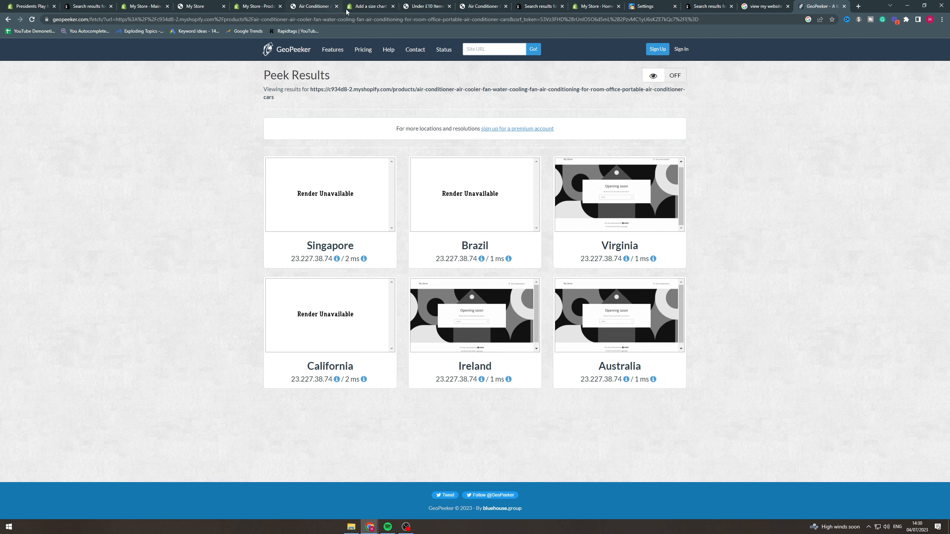
- Switch to the Shopify admin product tab and open the International market's details in the store's Markets settings
{"action": "left_click", "coordinate": [365, 6]}
{"action": "left_click", "coordinate": [262, 7]}
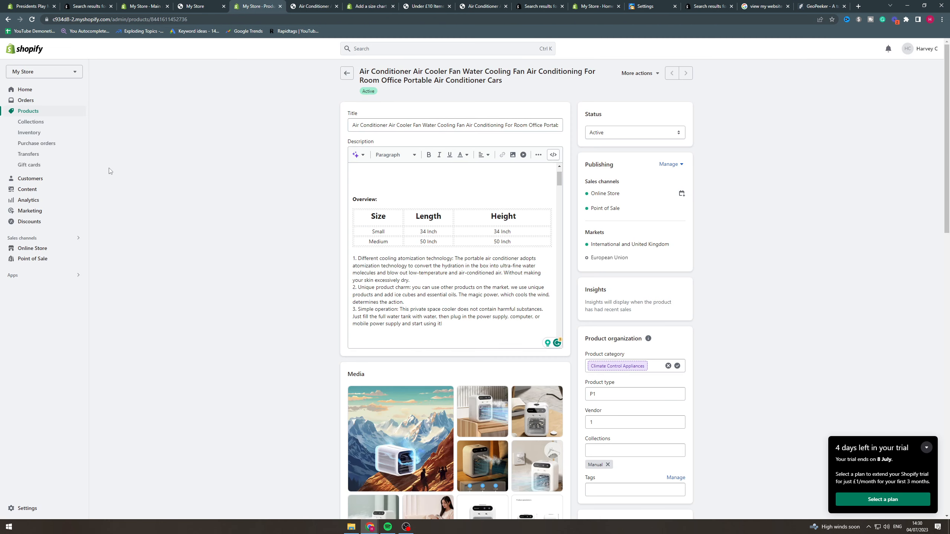
{"action": "left_click", "coordinate": [28, 507]}
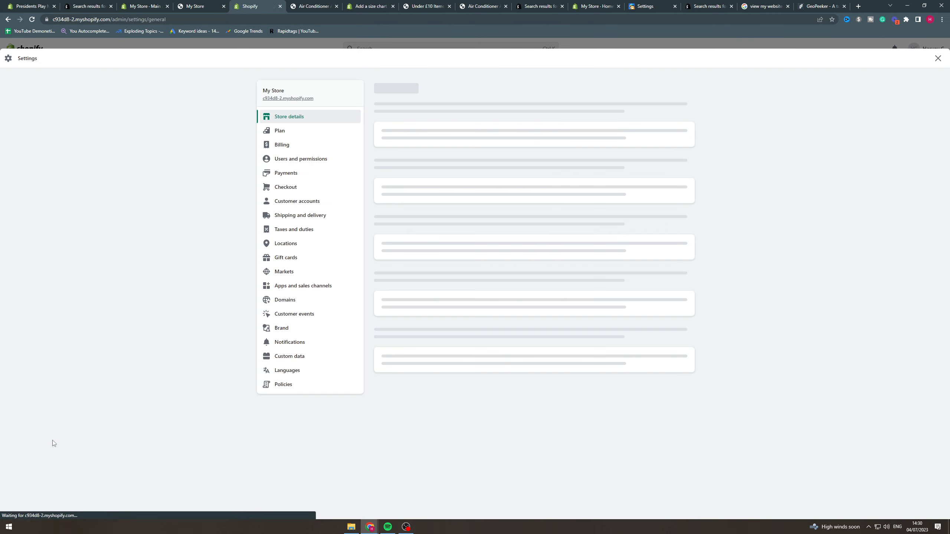
{"action": "left_click", "coordinate": [297, 272]}
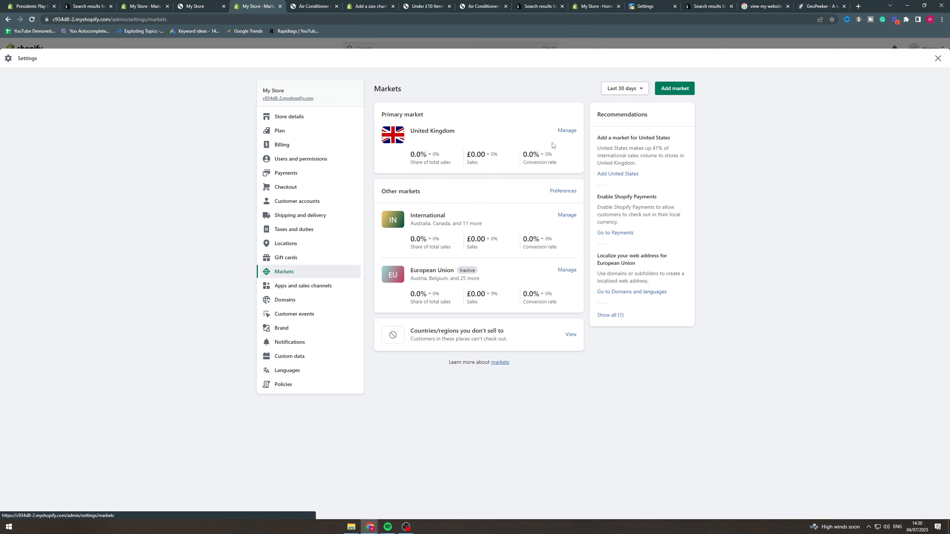
{"action": "left_click", "coordinate": [567, 215]}
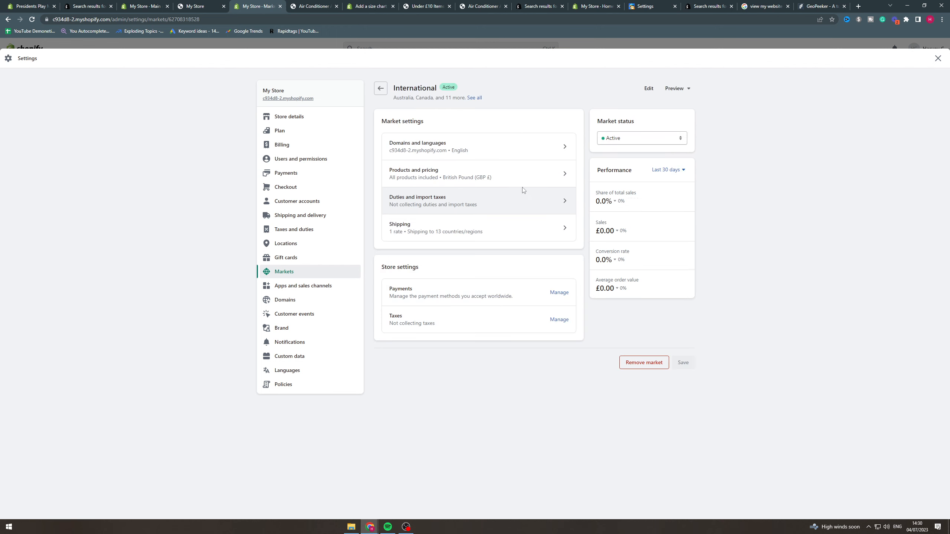
- Preview the storefront for the International market and check the featured air conditioner's price and currency
{"action": "left_click", "coordinate": [675, 90]}
{"action": "left_click", "coordinate": [678, 104]}
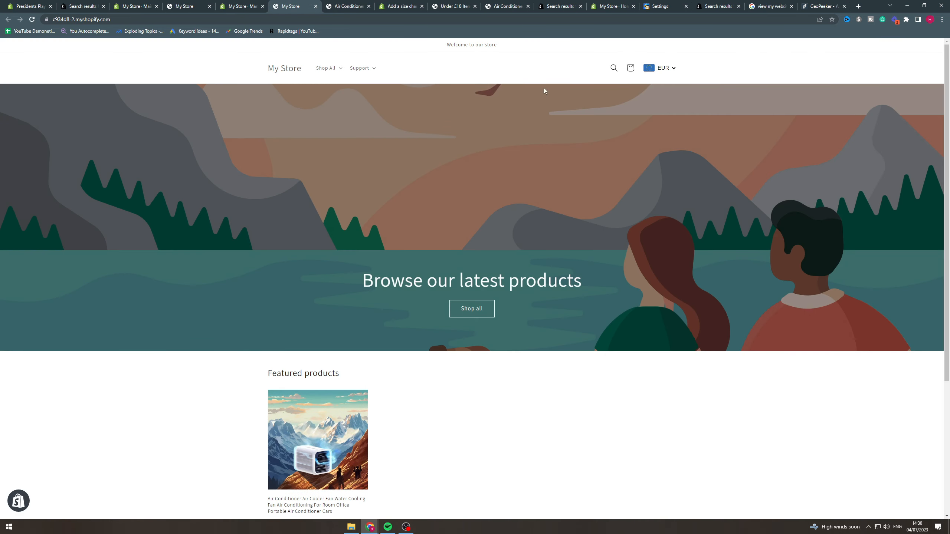
{"action": "scroll", "coordinate": [420, 344], "scroll_direction": "down", "scroll_amount": 3}
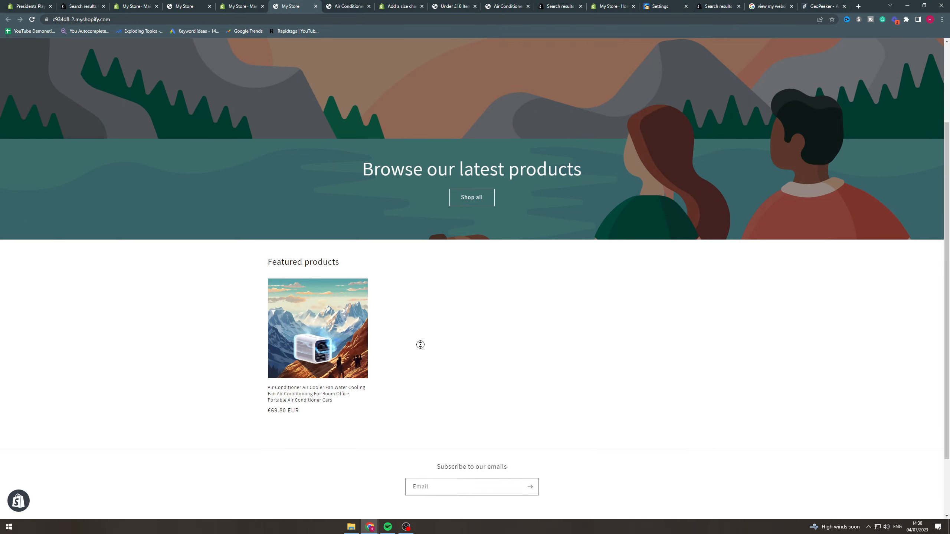
{"action": "scroll", "coordinate": [420, 345], "scroll_direction": "up", "scroll_amount": 5}
- Return the store settings to the Markets overview, and switch back to the previewed storefront
{"action": "left_click", "coordinate": [239, 5]}
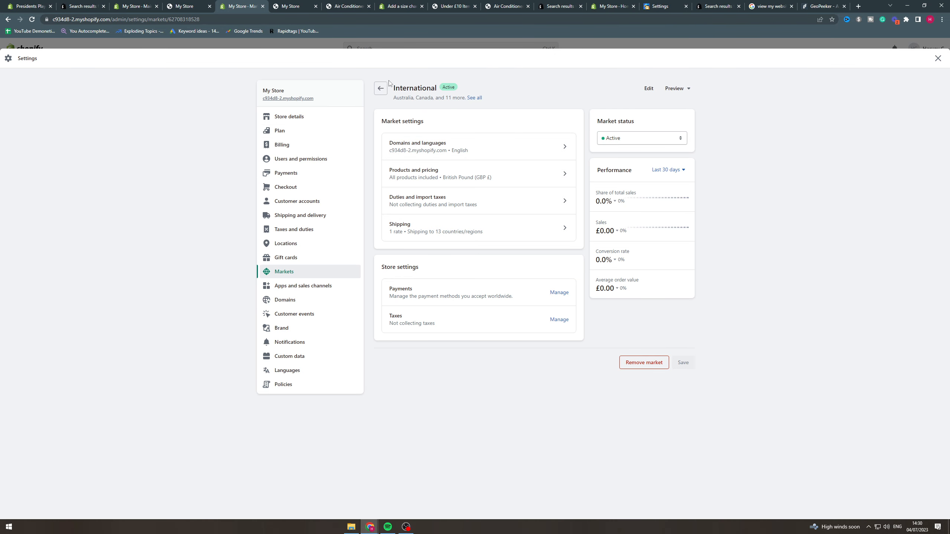
{"action": "left_click", "coordinate": [379, 89]}
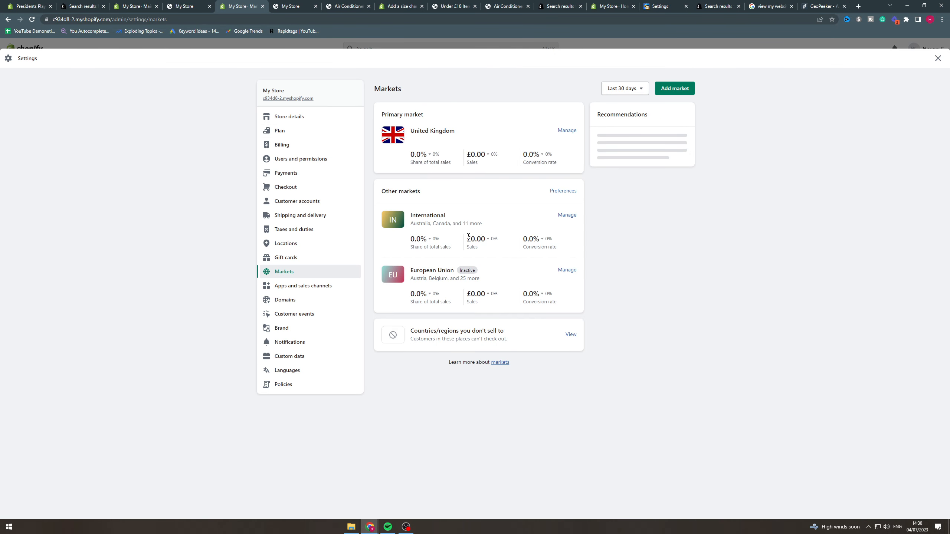
{"action": "left_click", "coordinate": [278, 5]}
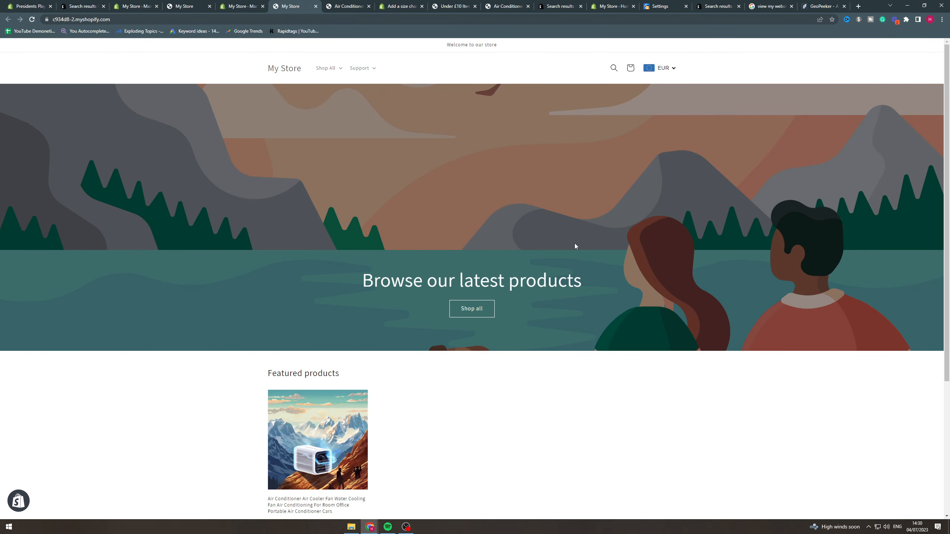